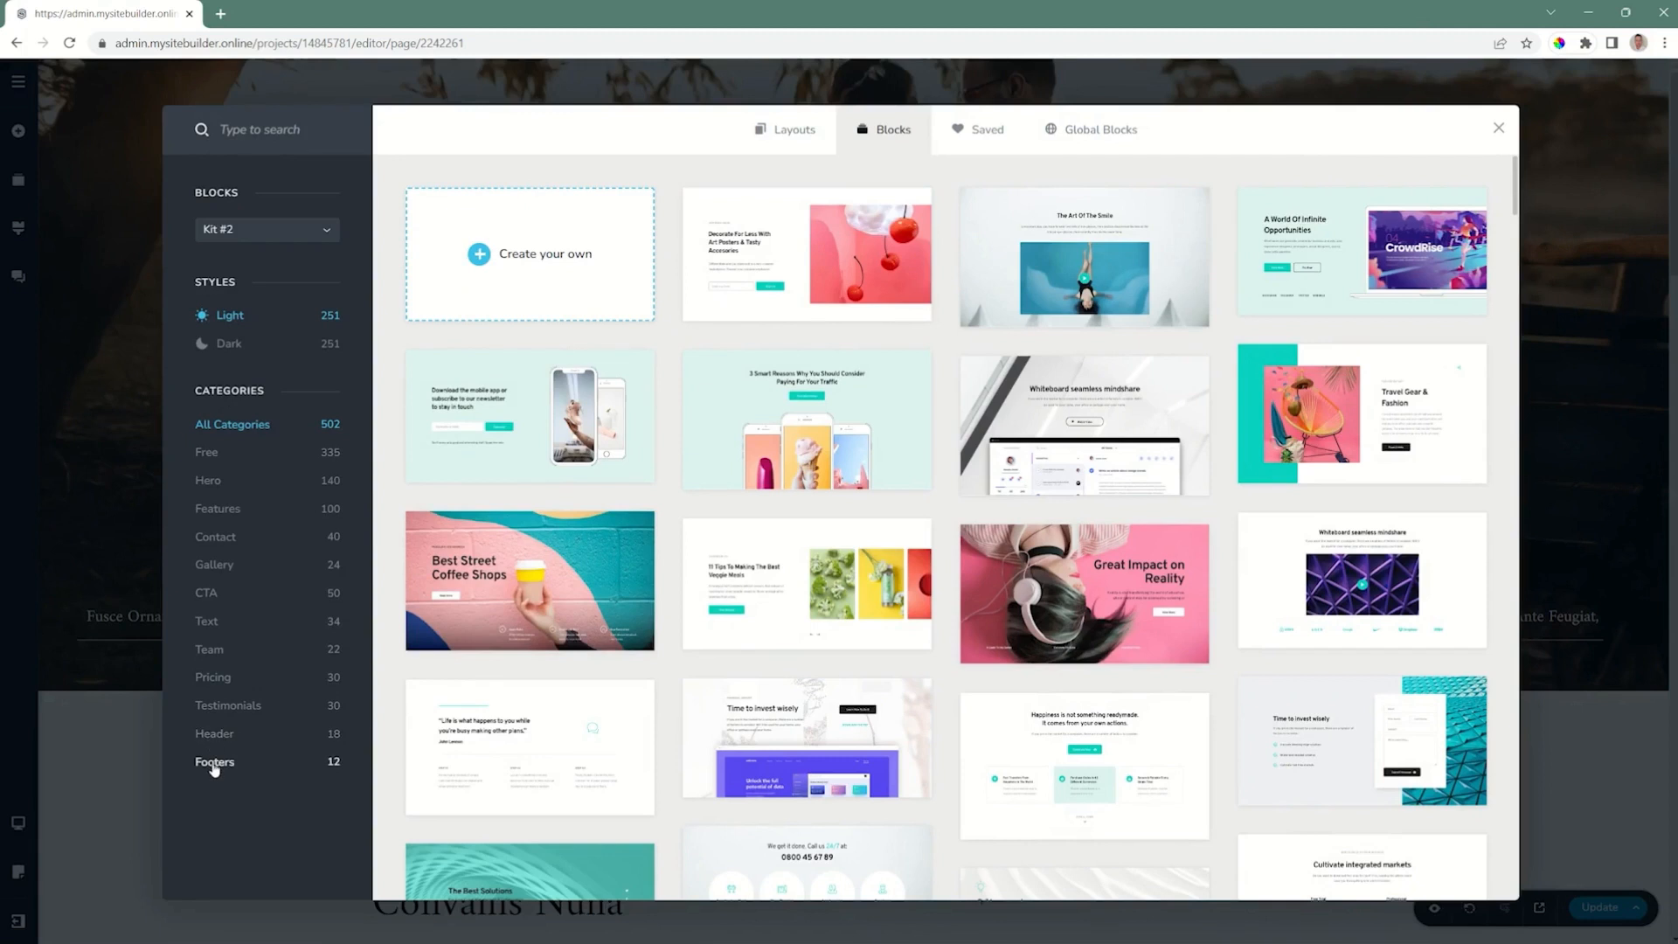
- Insert the light header block with the company logo and Services, Portfolio, Contact menu, and move it above the hero block
click(214, 741)
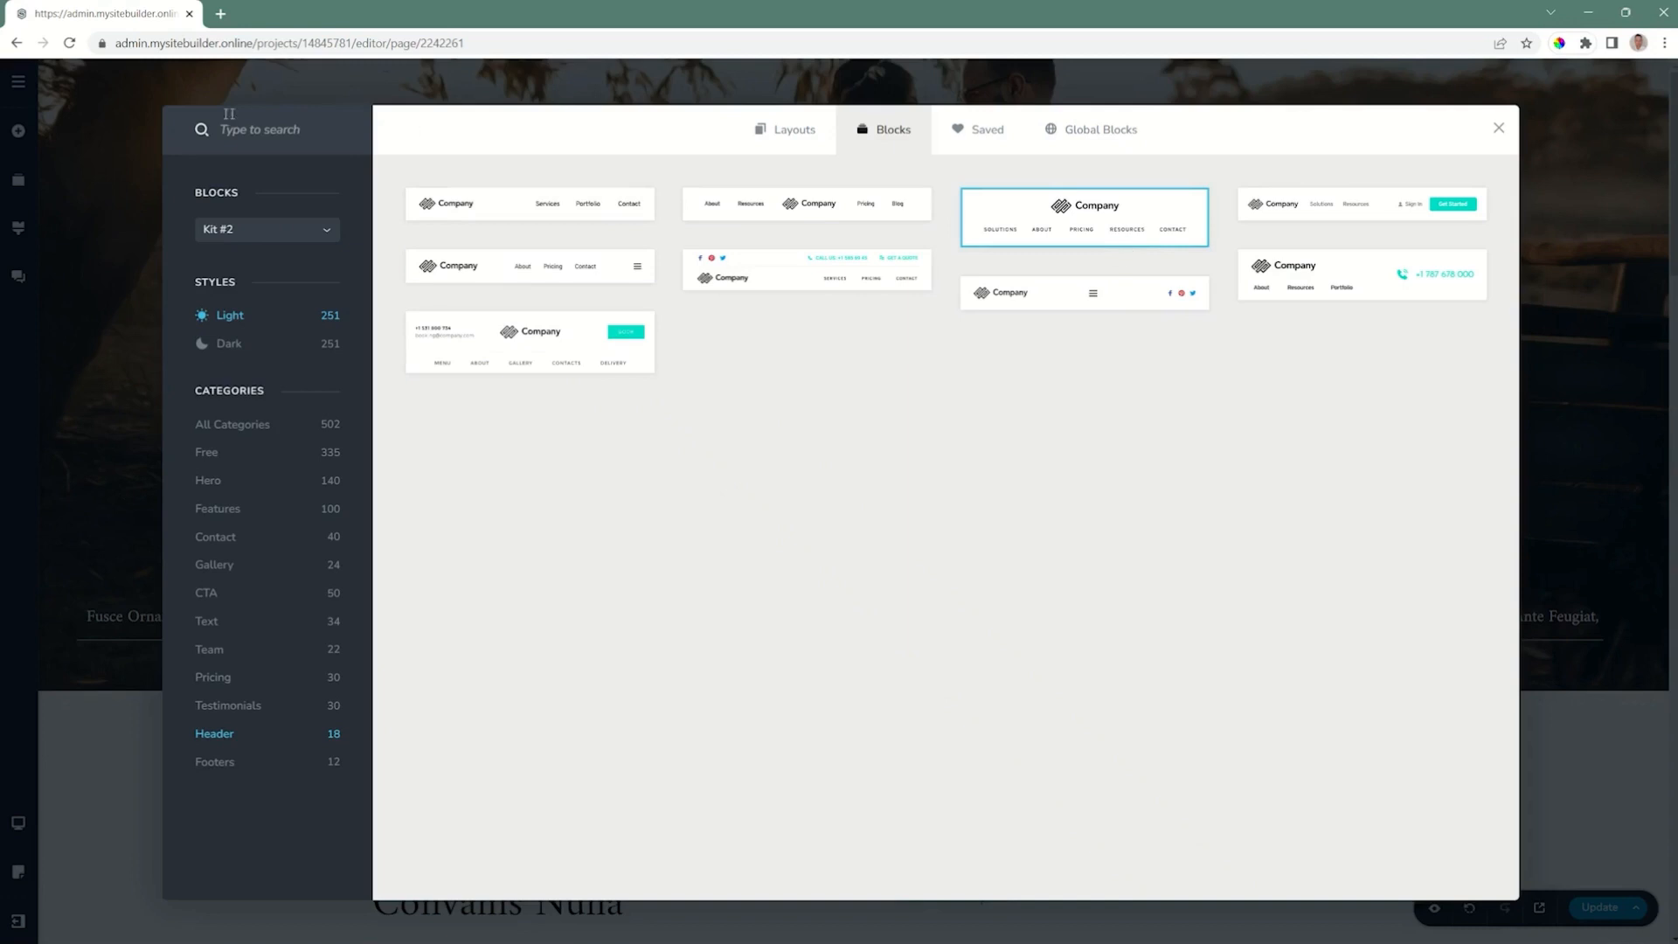
click(534, 213)
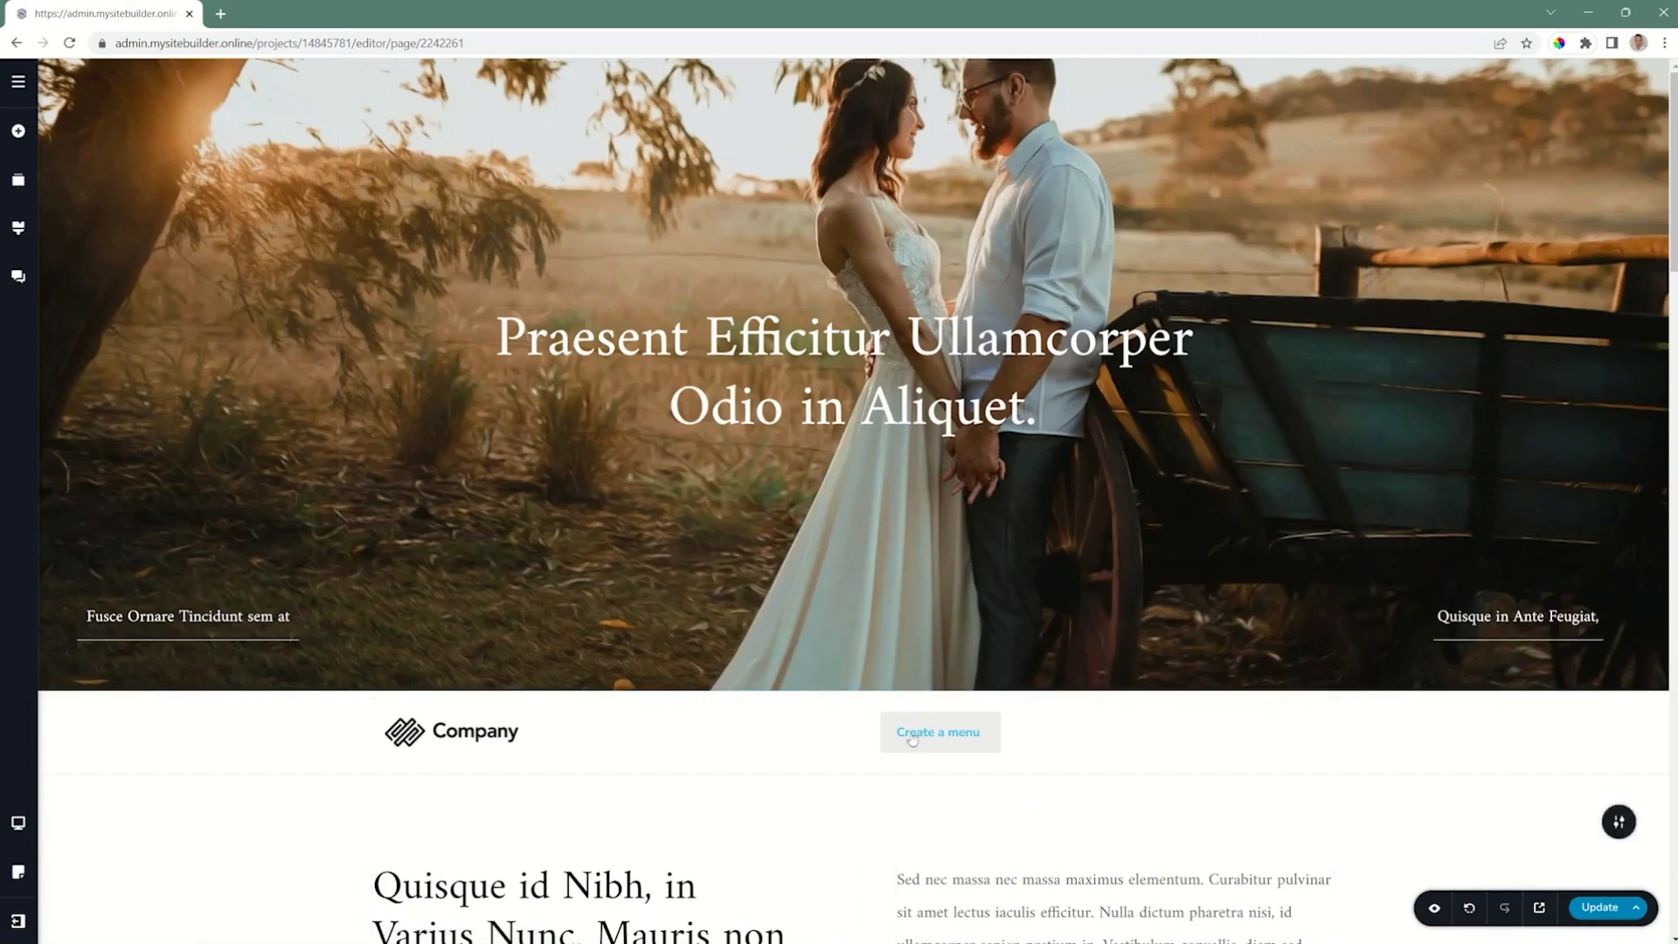
click(21, 184)
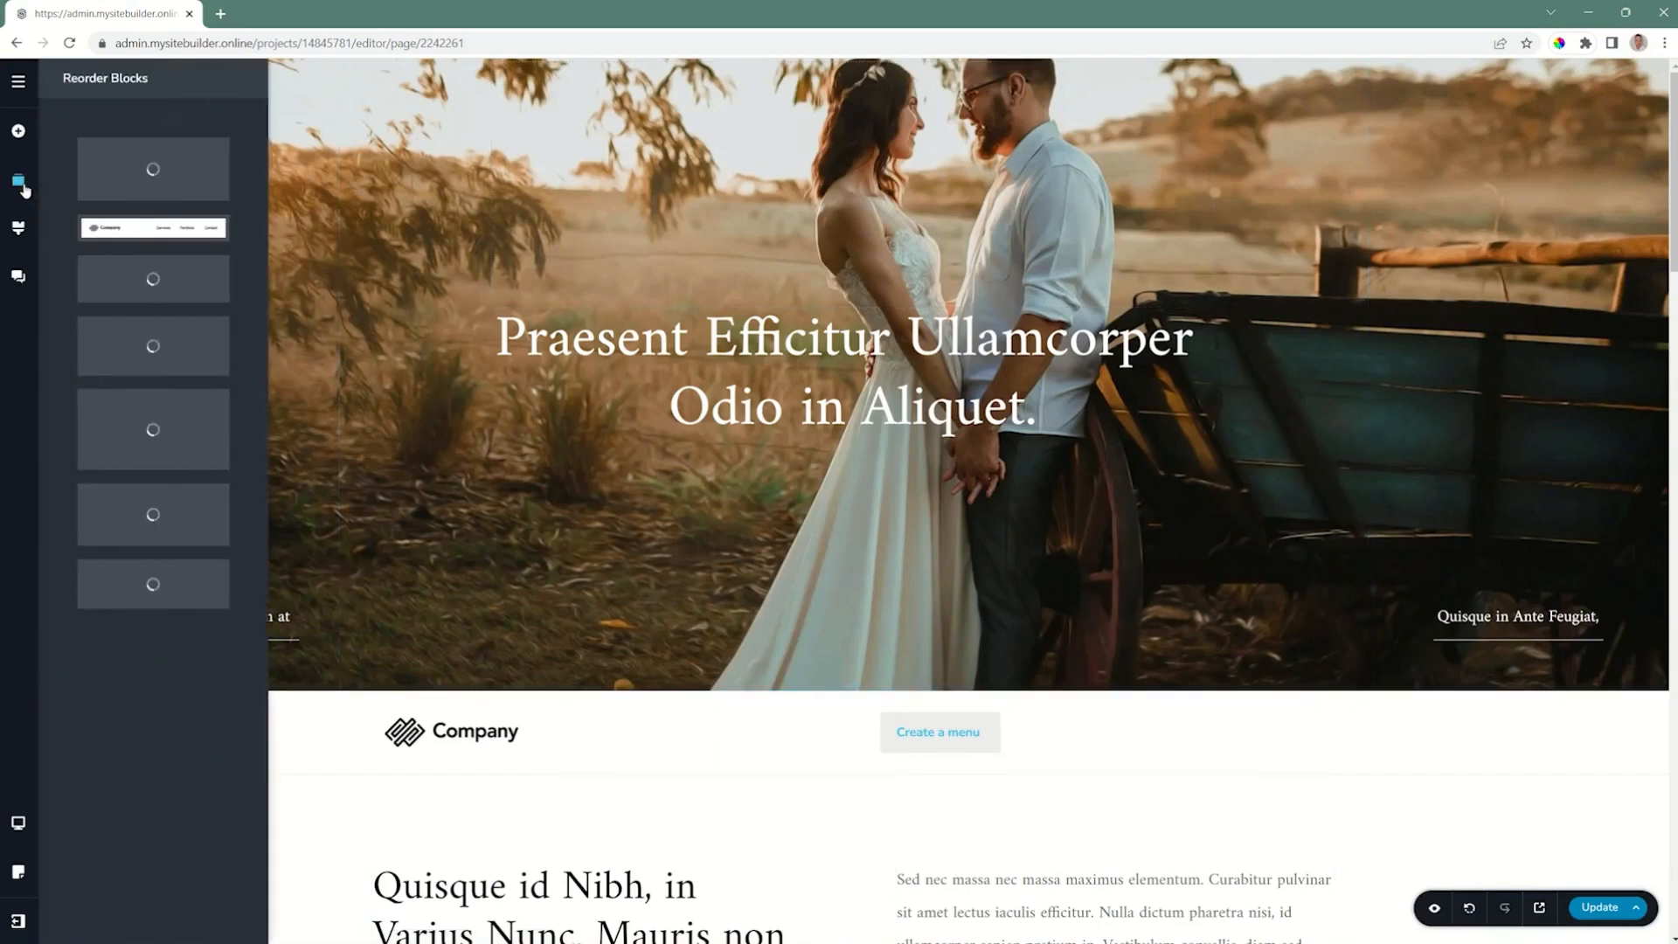
drag(106, 229, 103, 145)
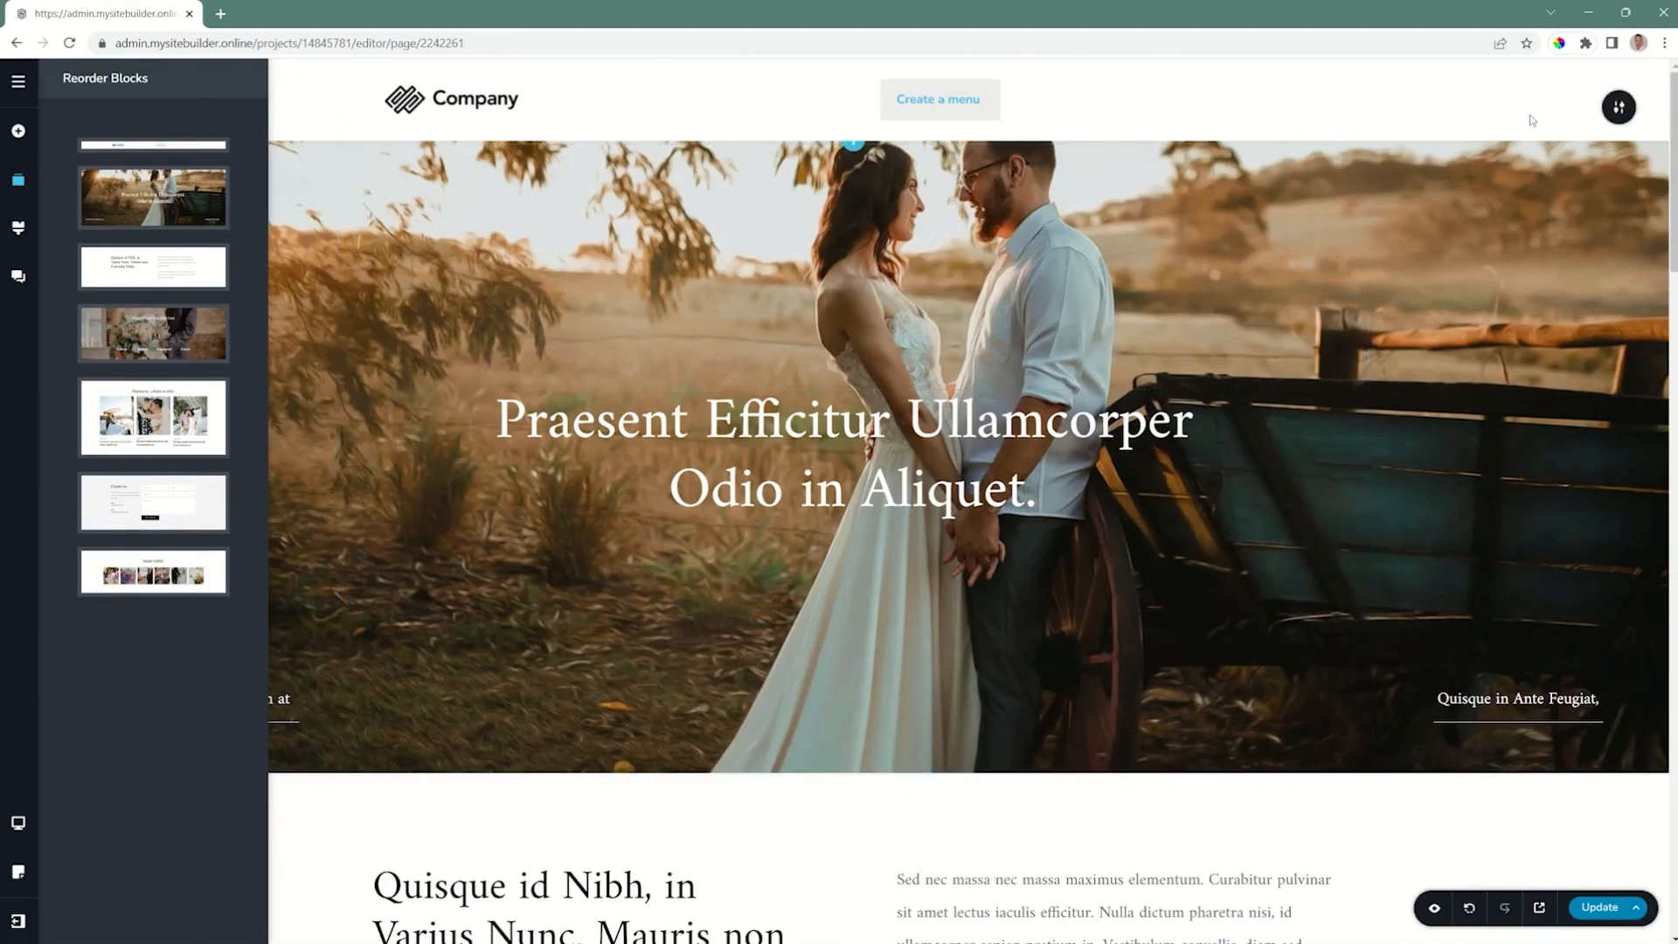
- Set the header block to Sticky and check how it behaves while the page scrolls
click(1617, 109)
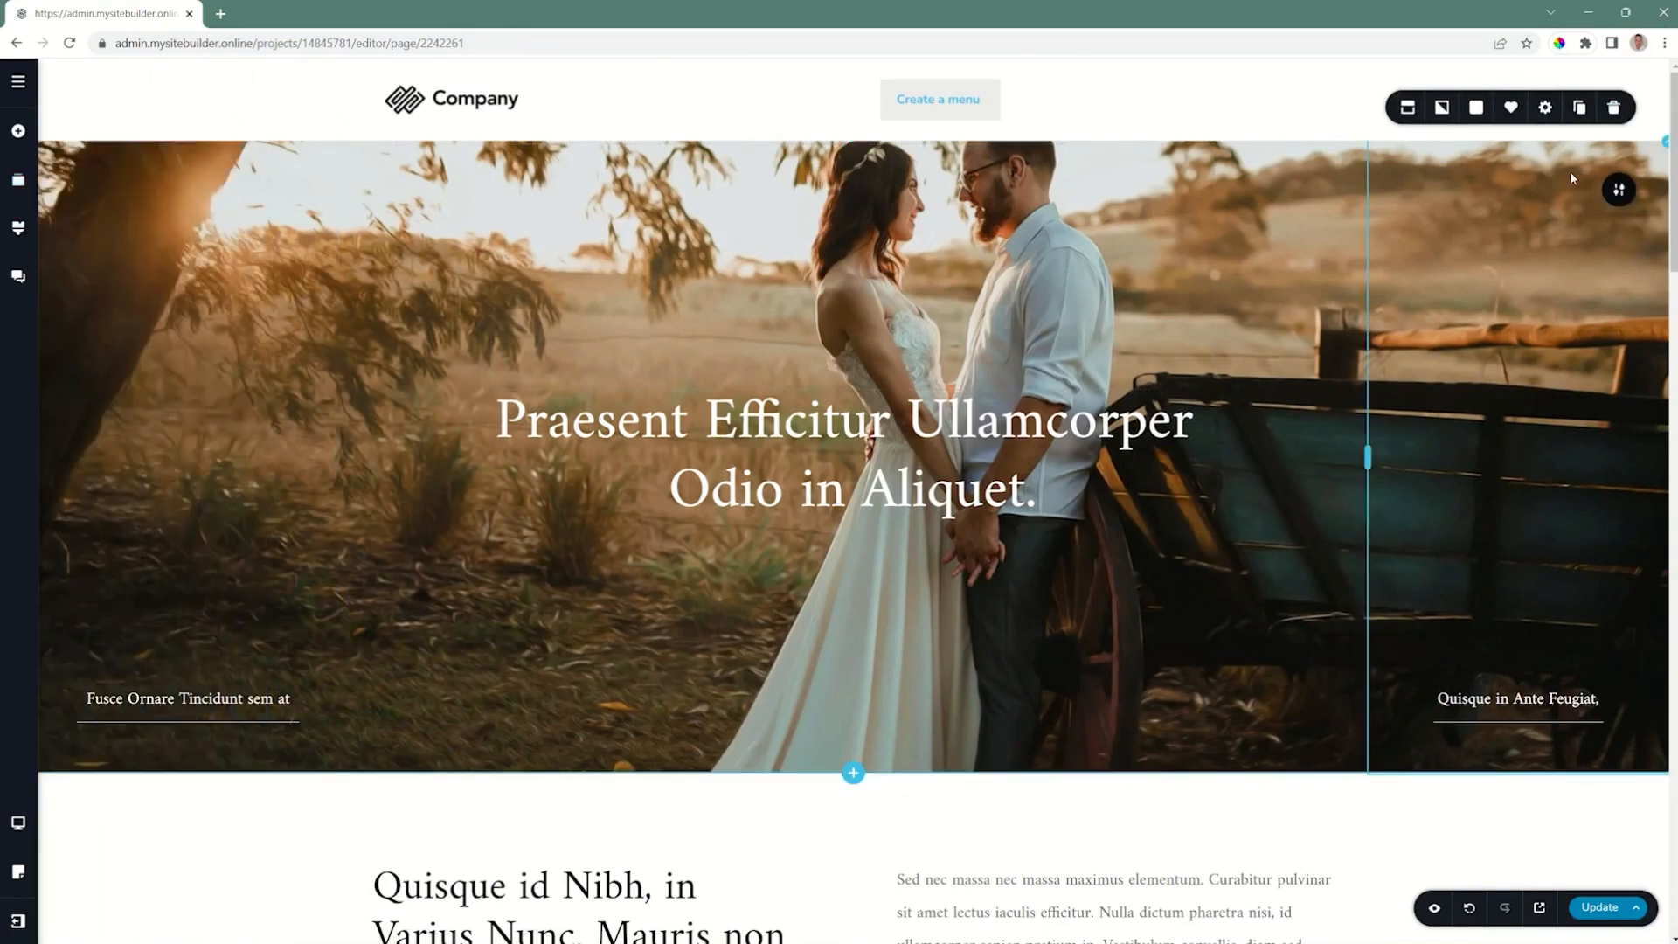
click(1407, 107)
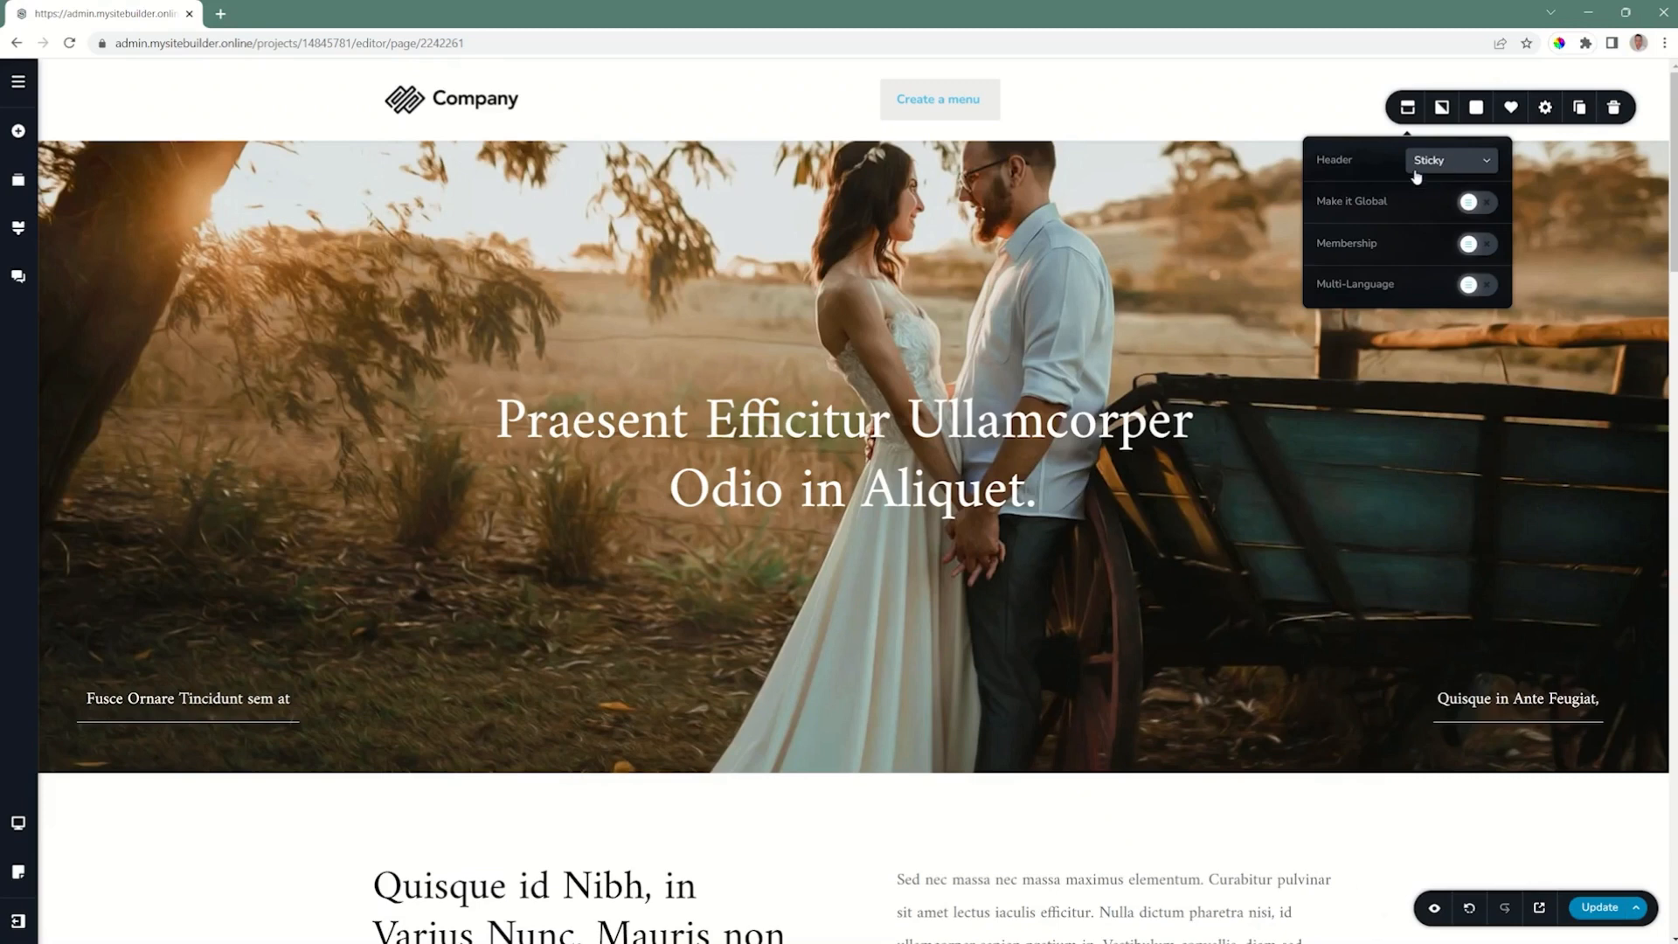
scroll(1228, 217, down, 4)
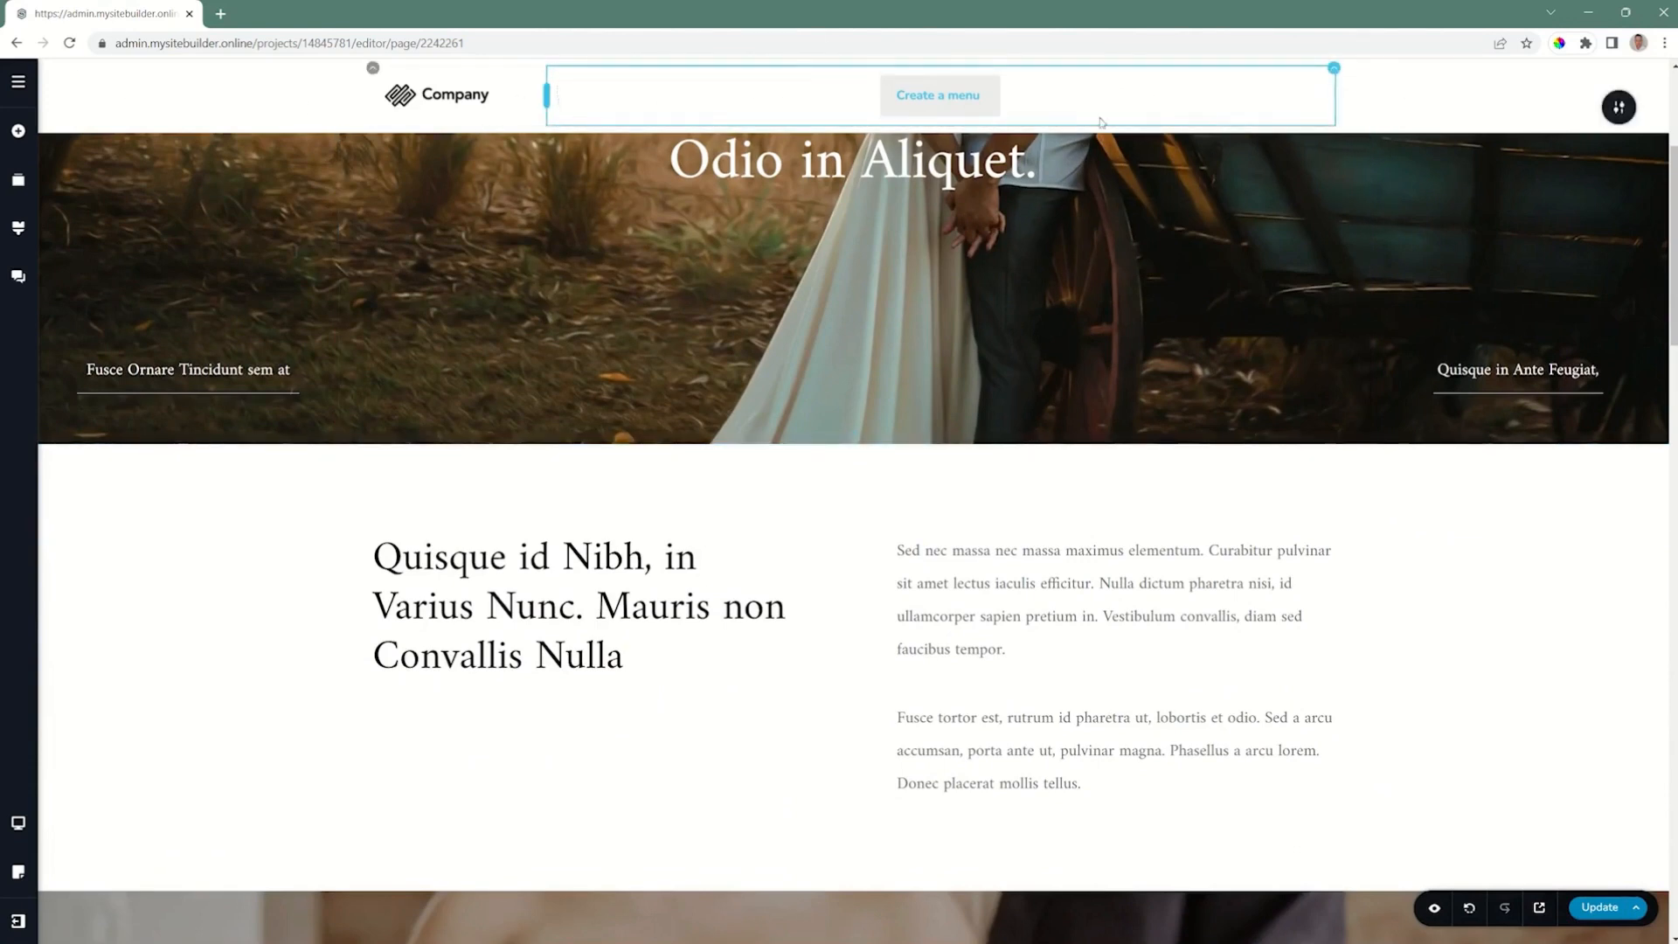
scroll(1408, 176, down, 4)
scroll(1407, 175, down, 5)
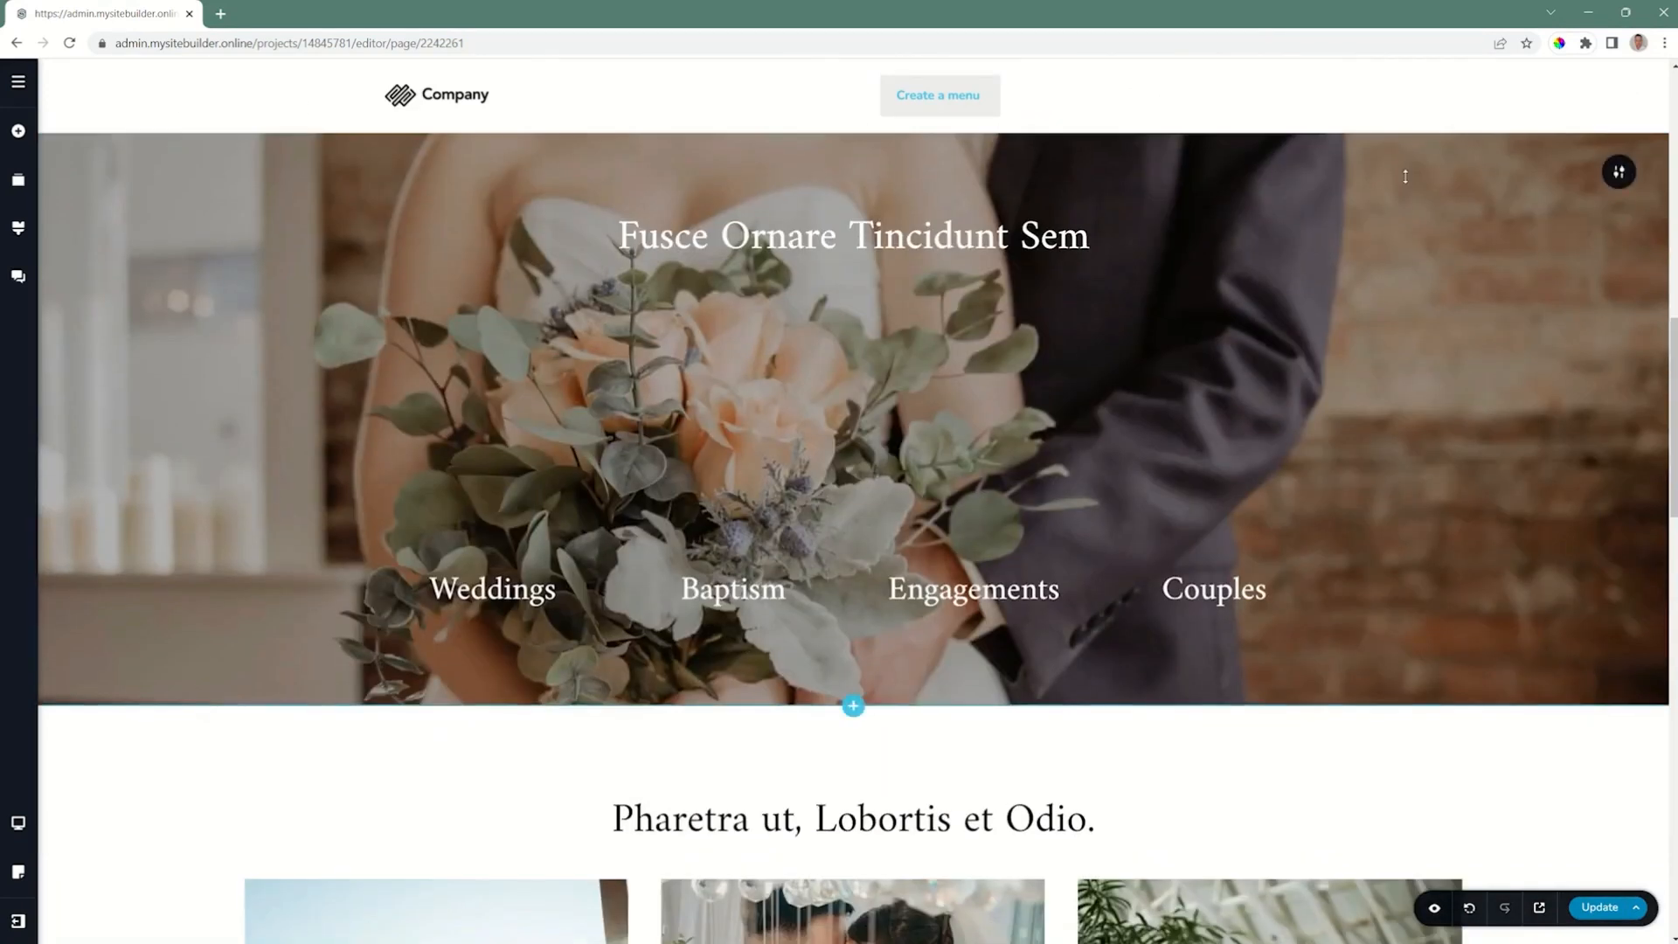
scroll(1404, 177, up, 5)
scroll(1404, 176, up, 8)
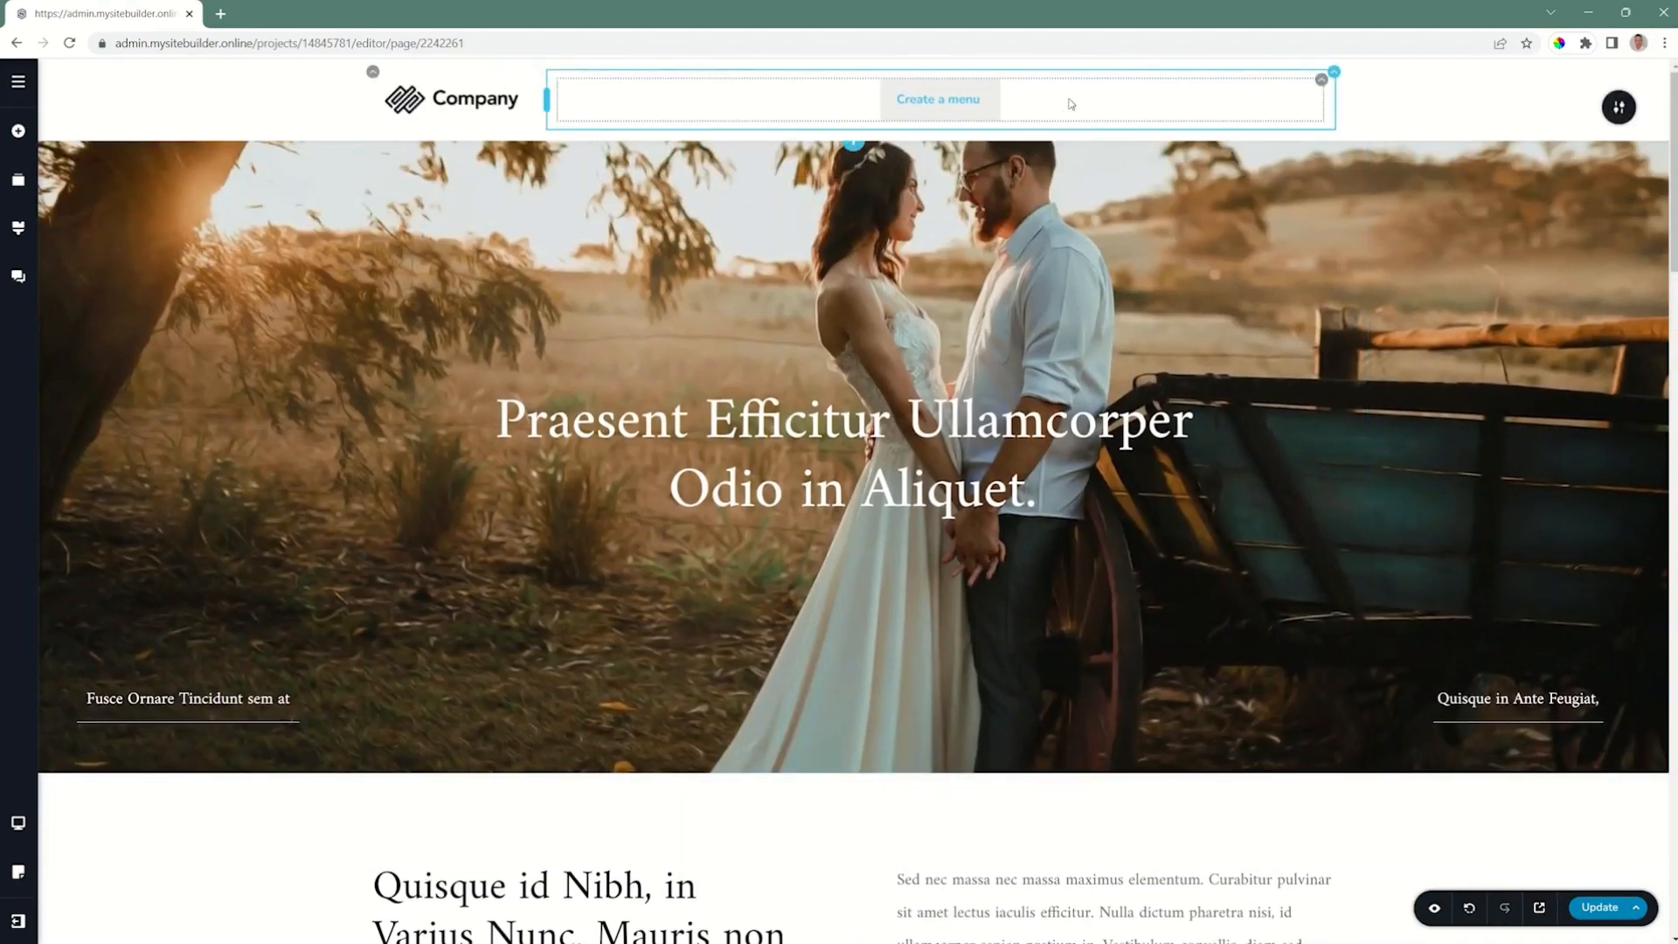
- Switch the header block to Static and check its behaviour while the page scrolls
click(1618, 106)
click(1448, 159)
click(1433, 185)
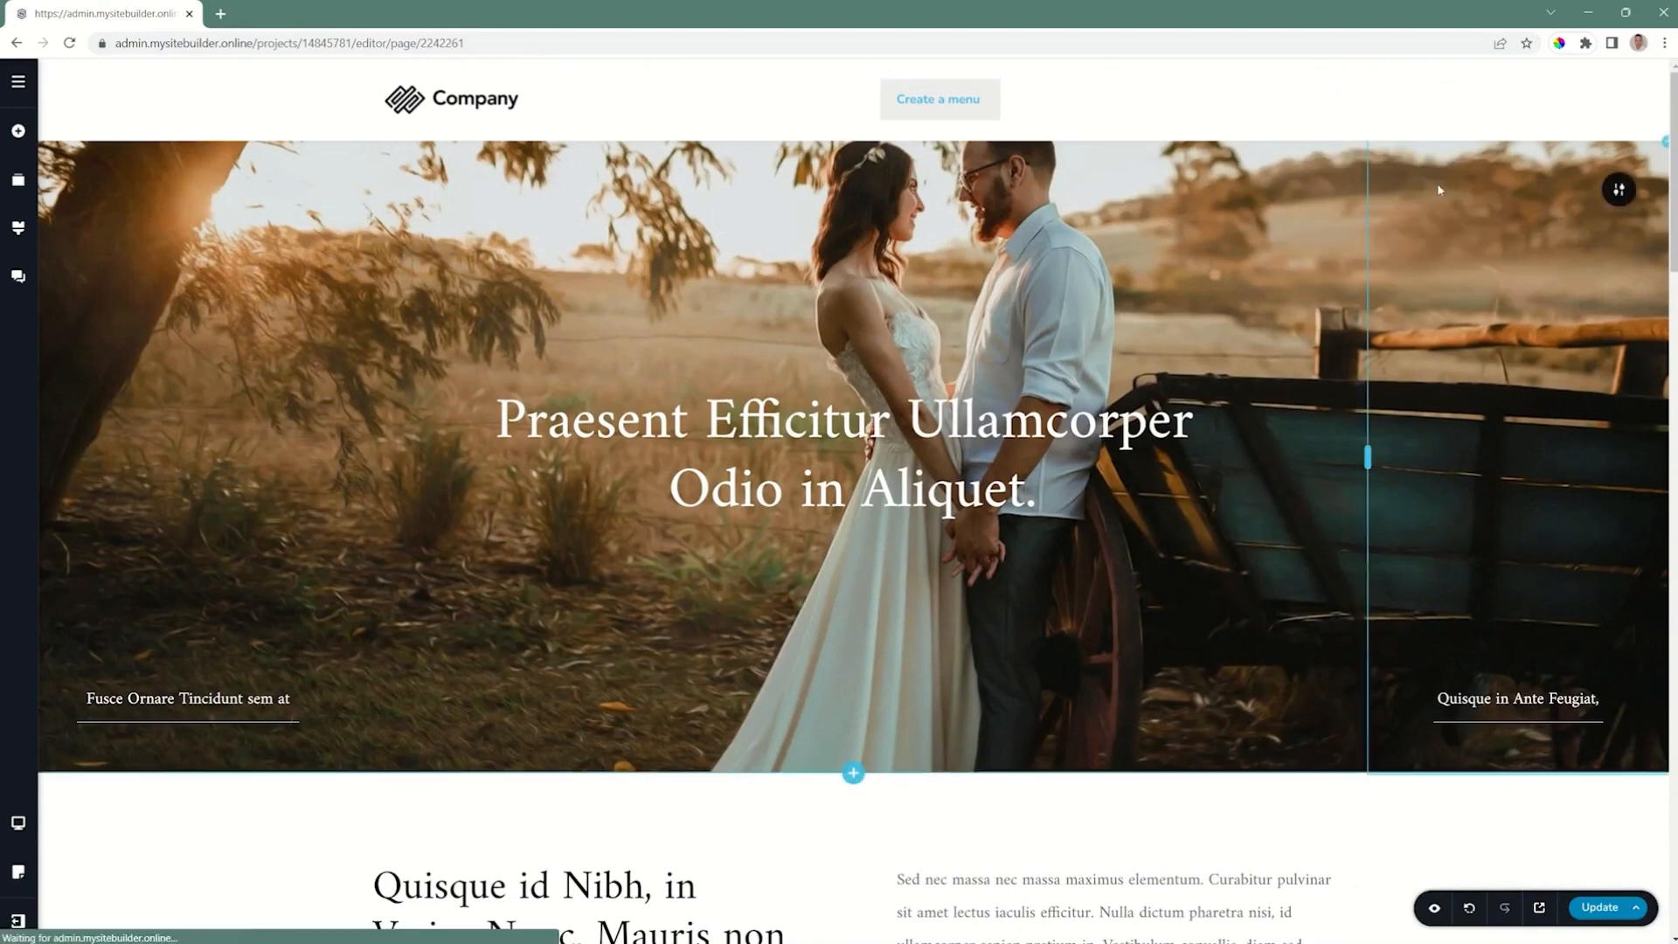
scroll(1325, 180, down, 9)
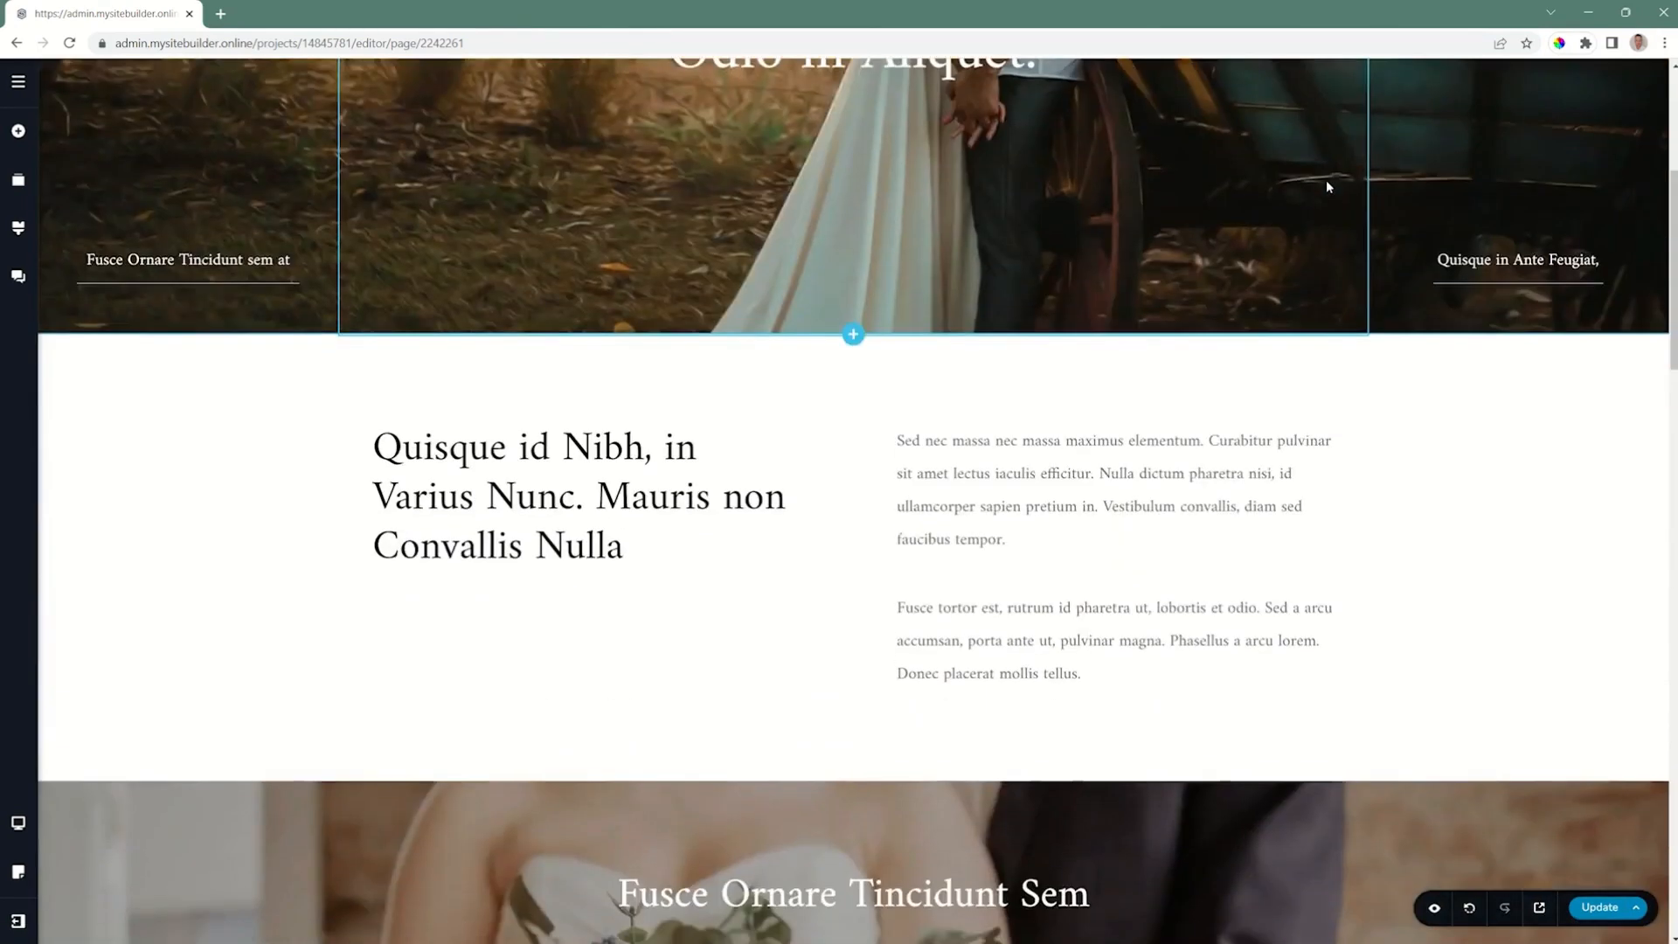
scroll(1325, 180, up, 9)
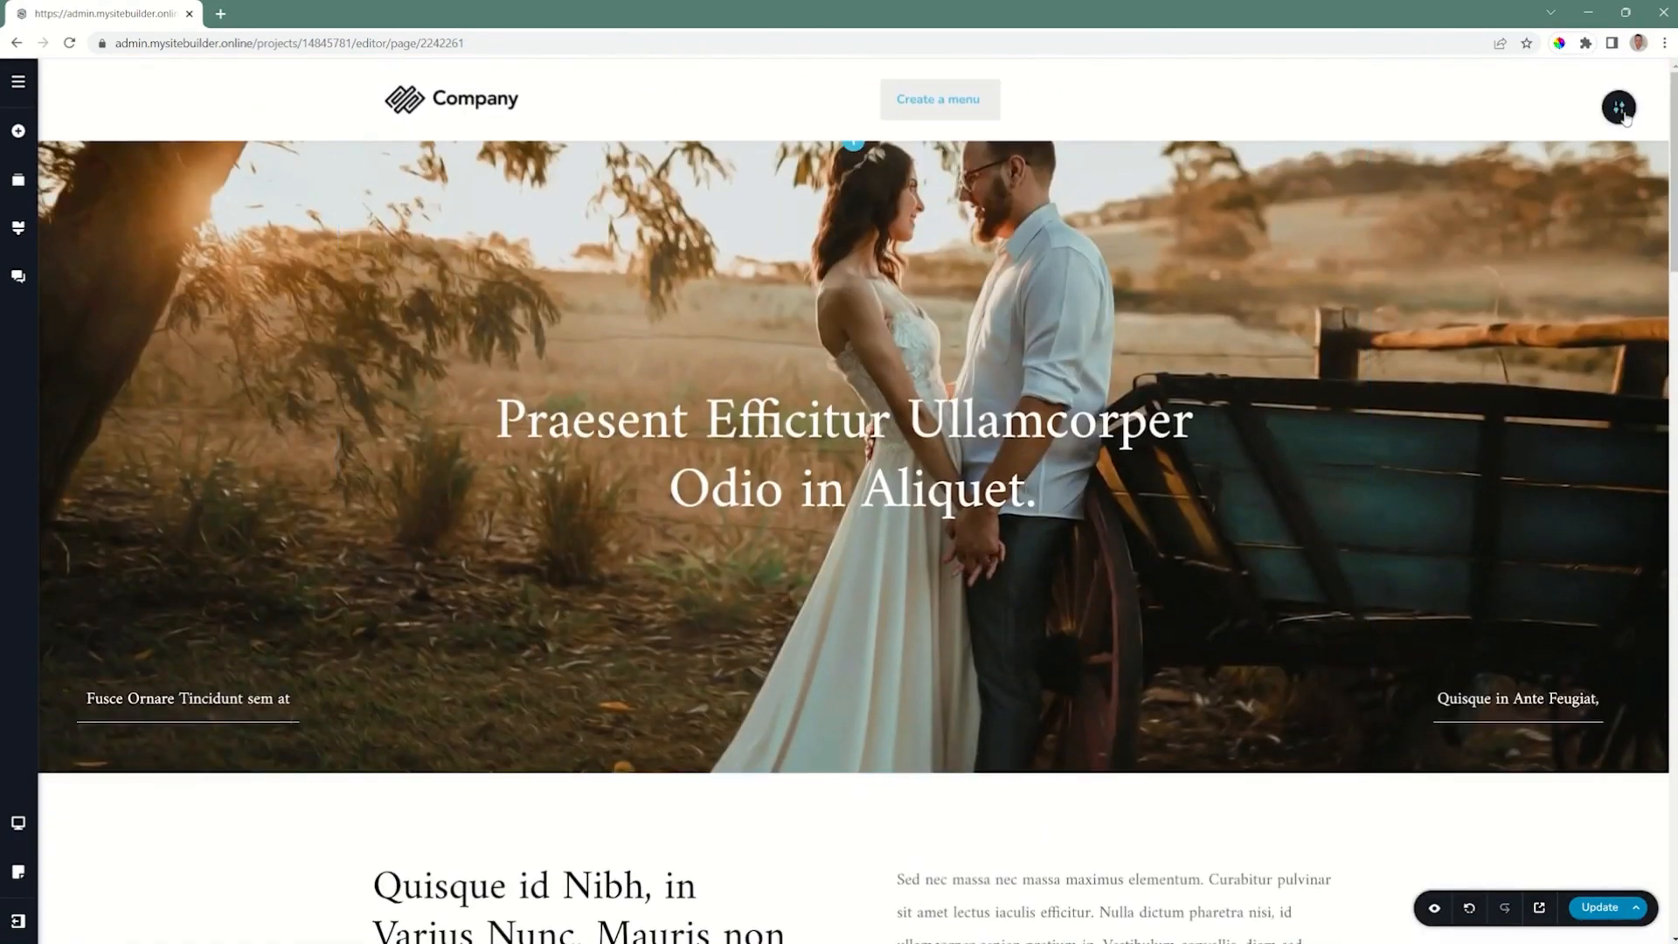
- Change the header block's mode to Fixed and check its behaviour while the page scrolls
click(1406, 108)
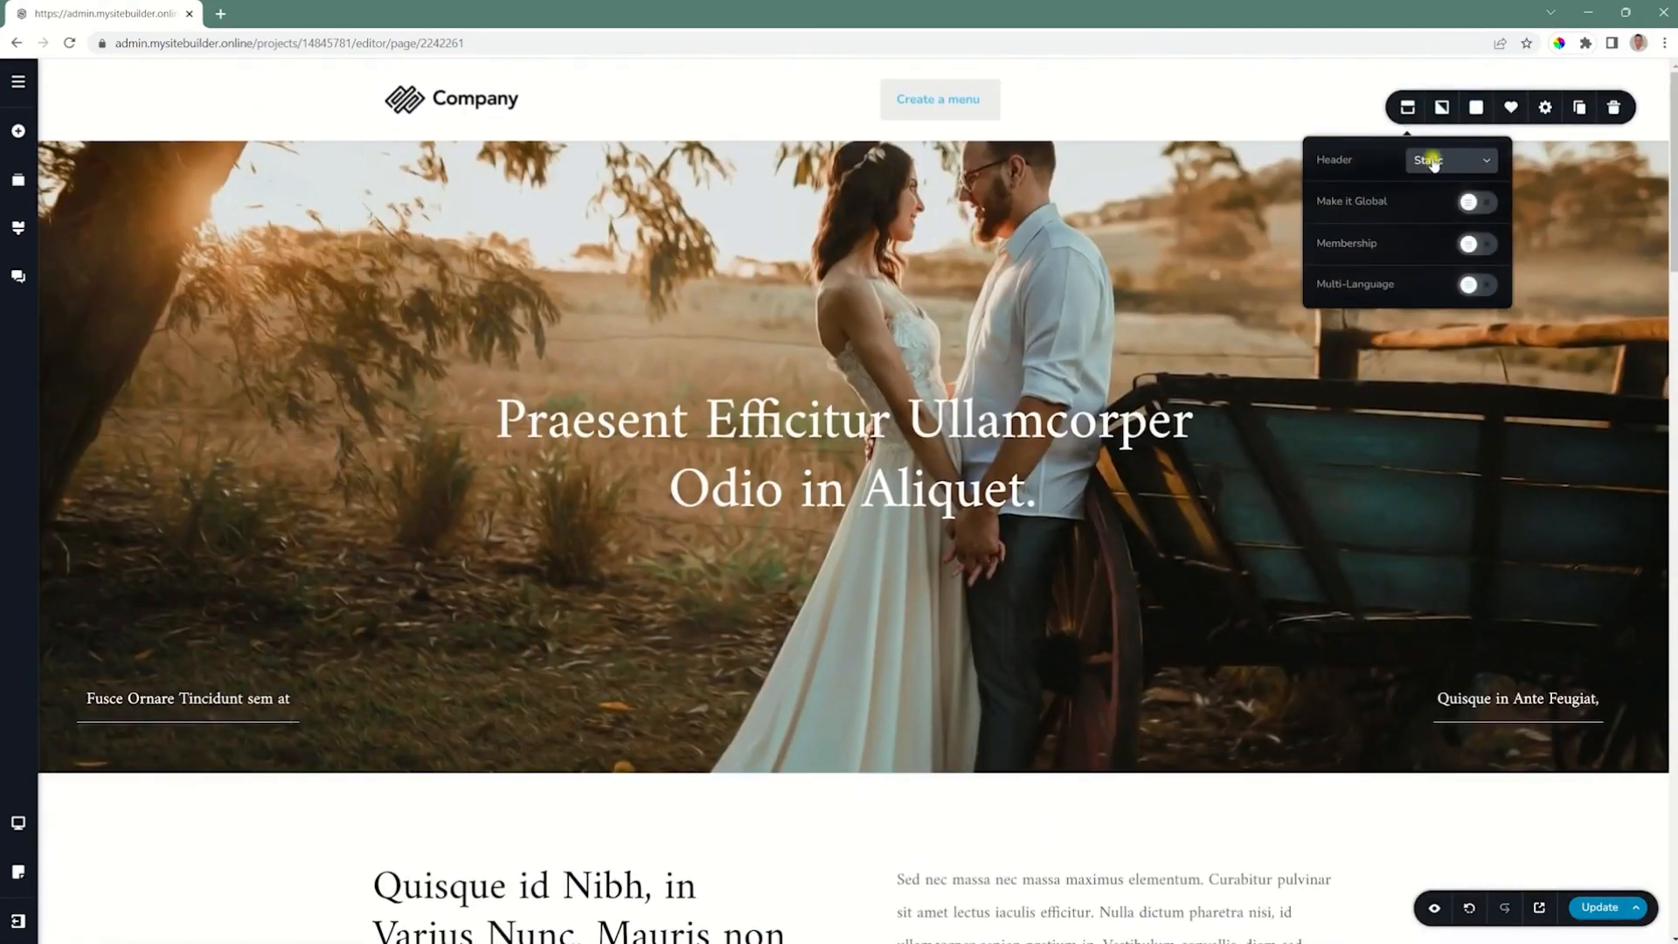
click(1433, 161)
click(1435, 215)
scroll(1435, 217, down, 20)
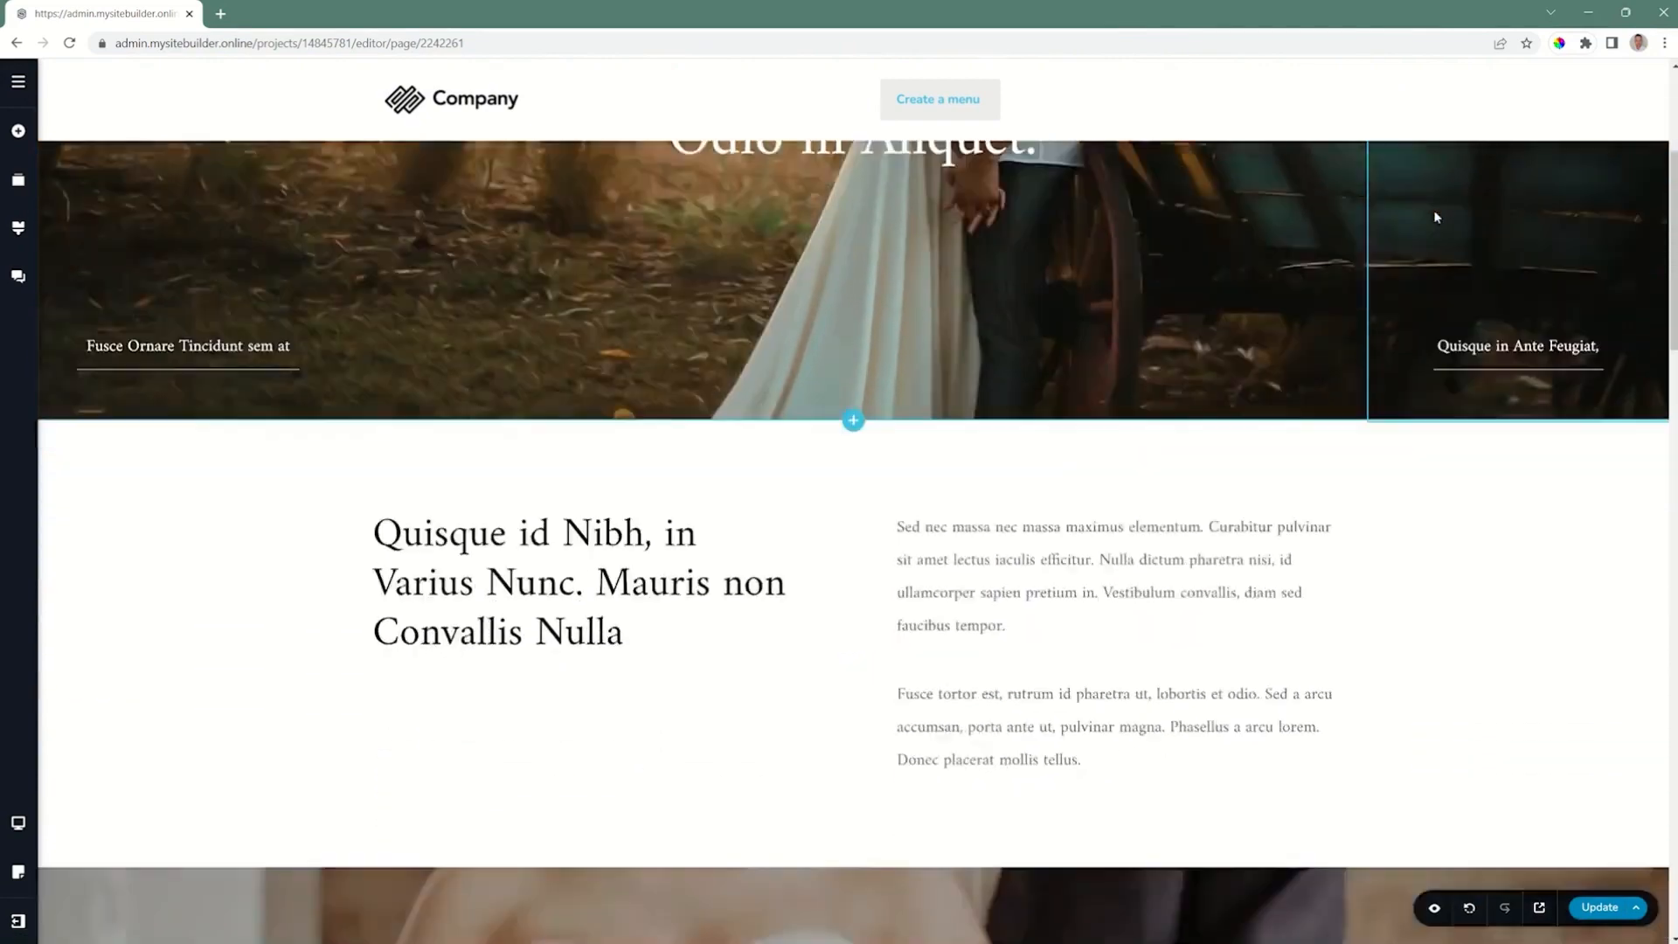
scroll(1434, 216, up, 20)
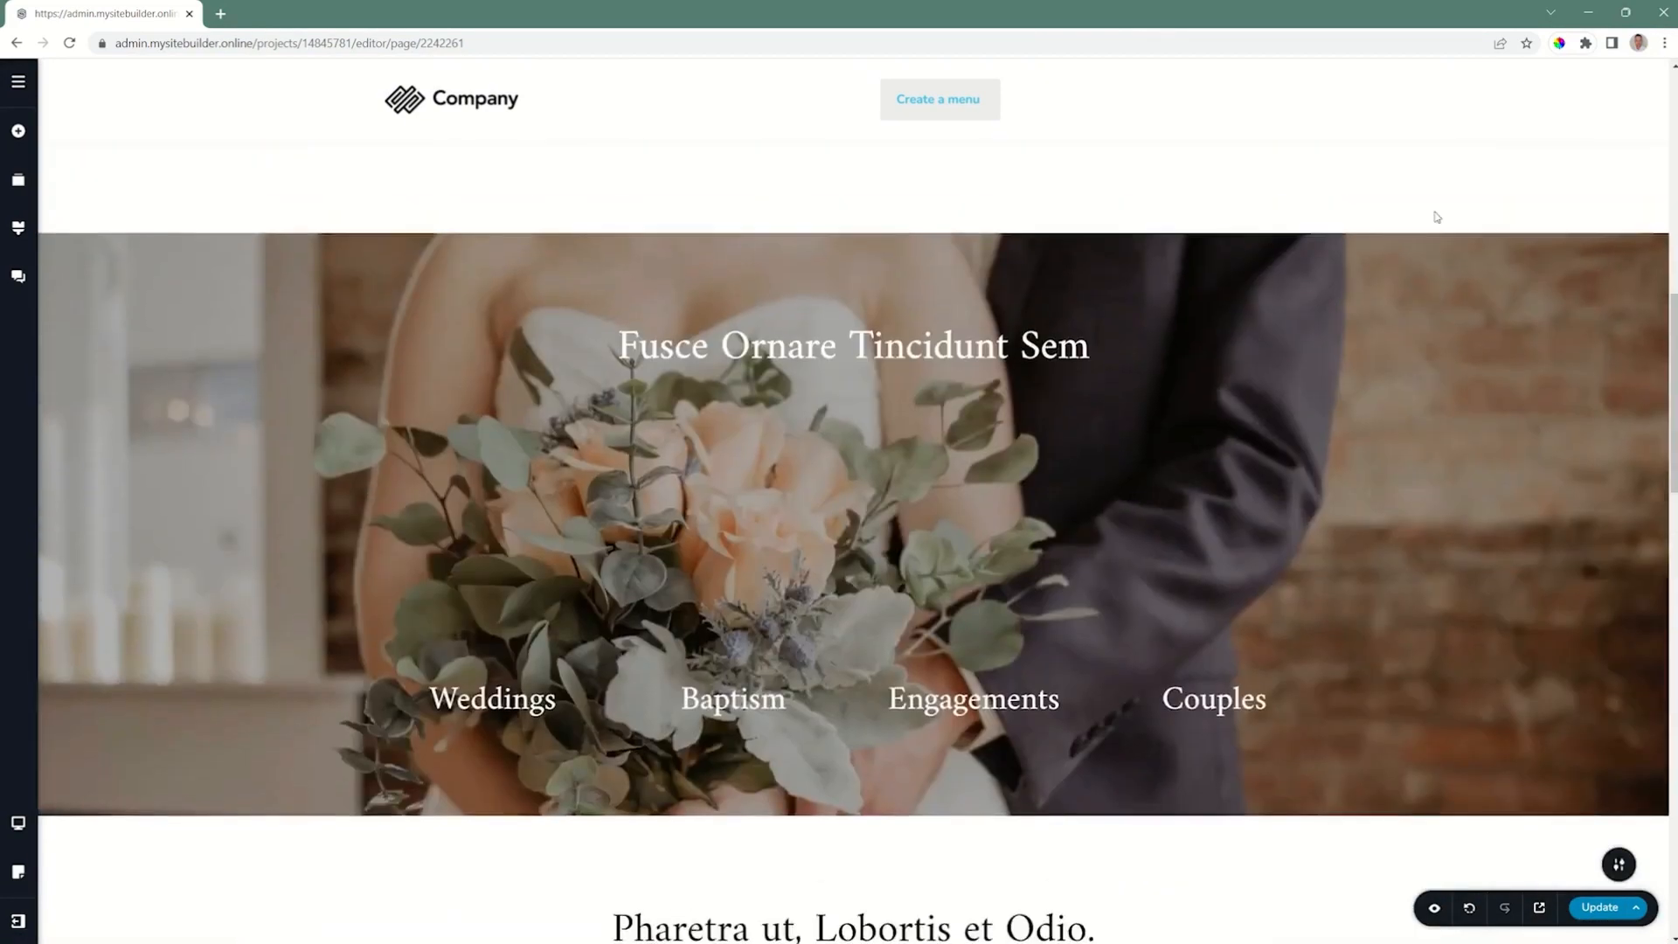
- Set the header block's mode back to Static
click(1619, 109)
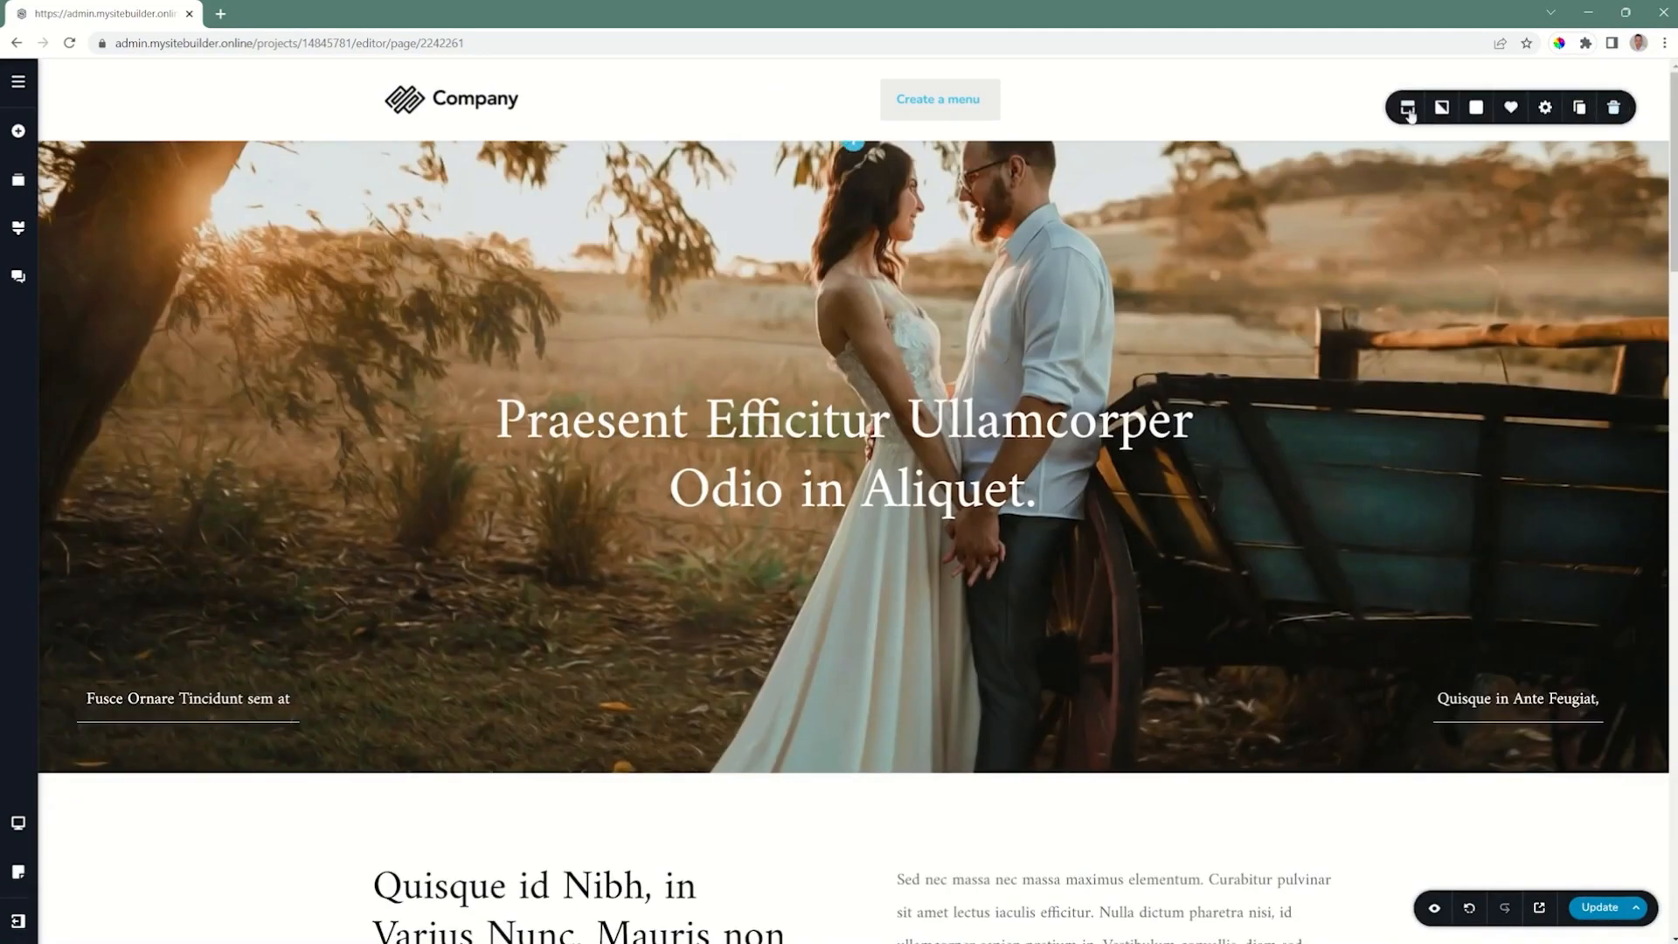
click(1407, 107)
click(1452, 160)
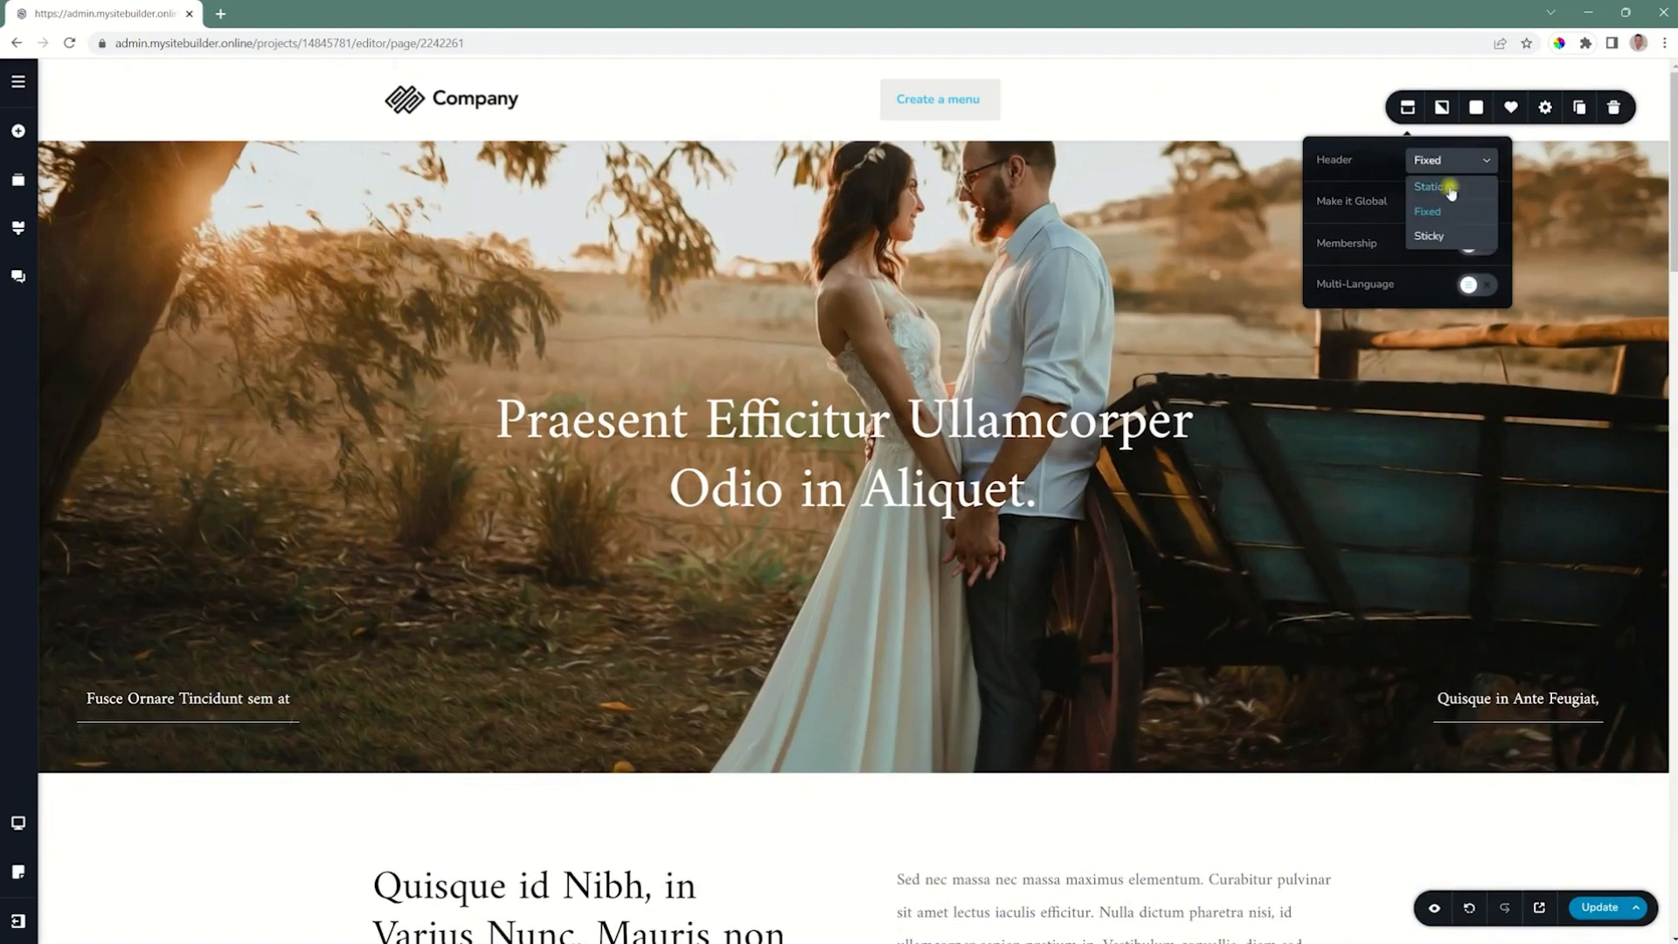
click(1450, 187)
- Make the header block global, include it on All in the display conditions, and save
click(1614, 109)
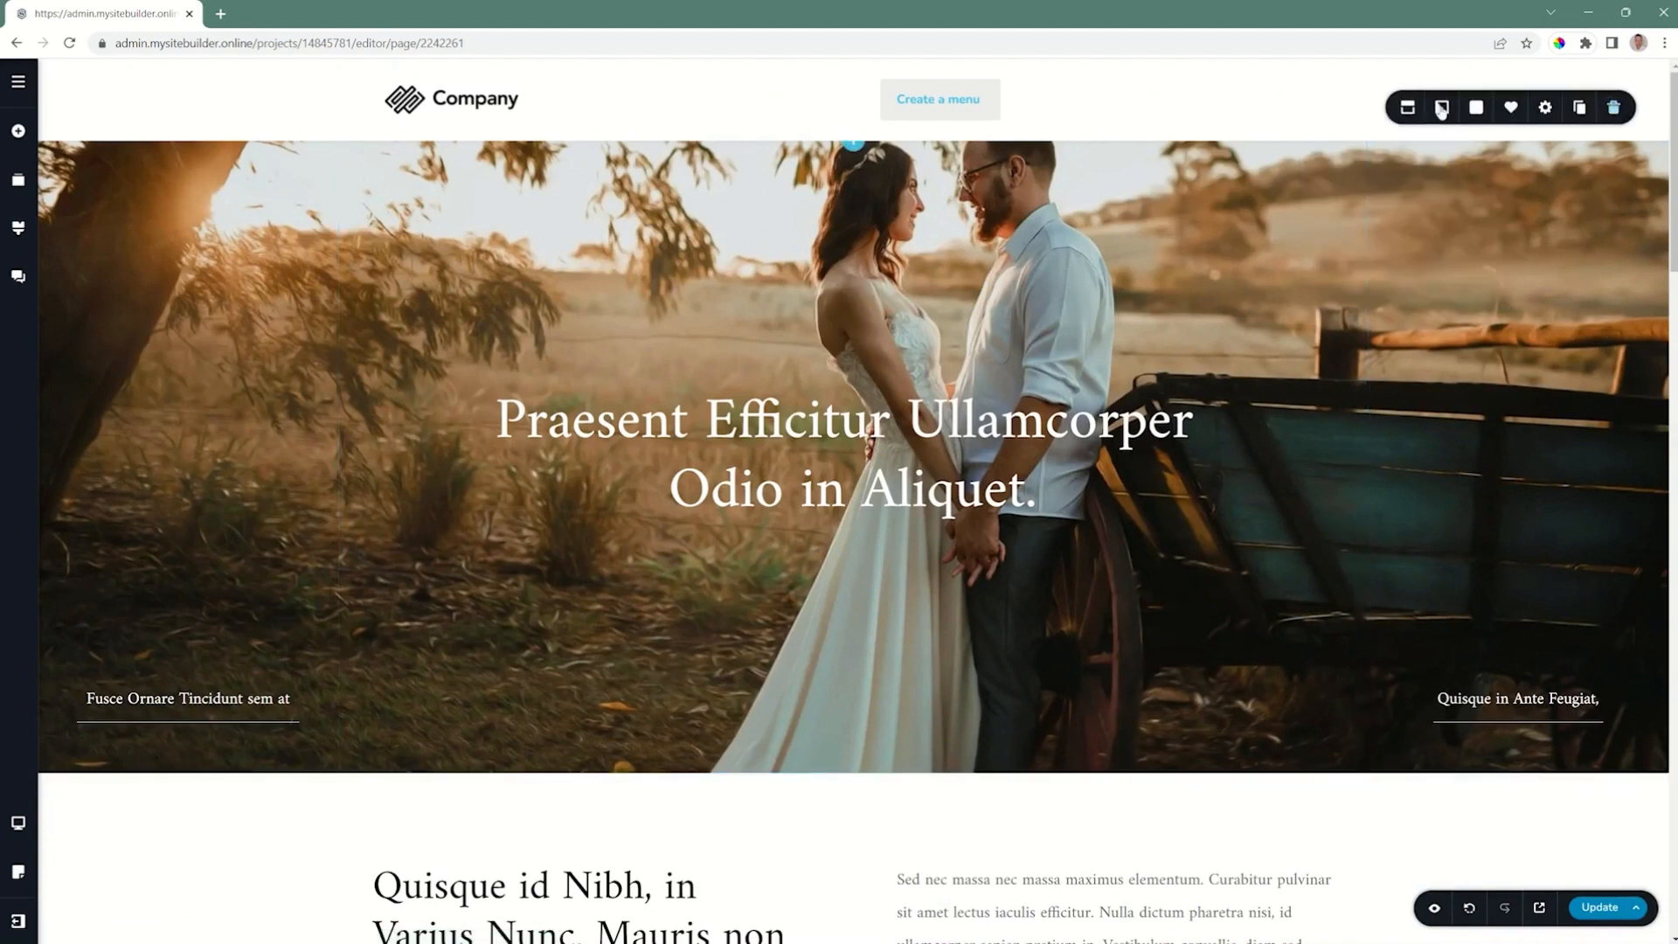
click(1407, 107)
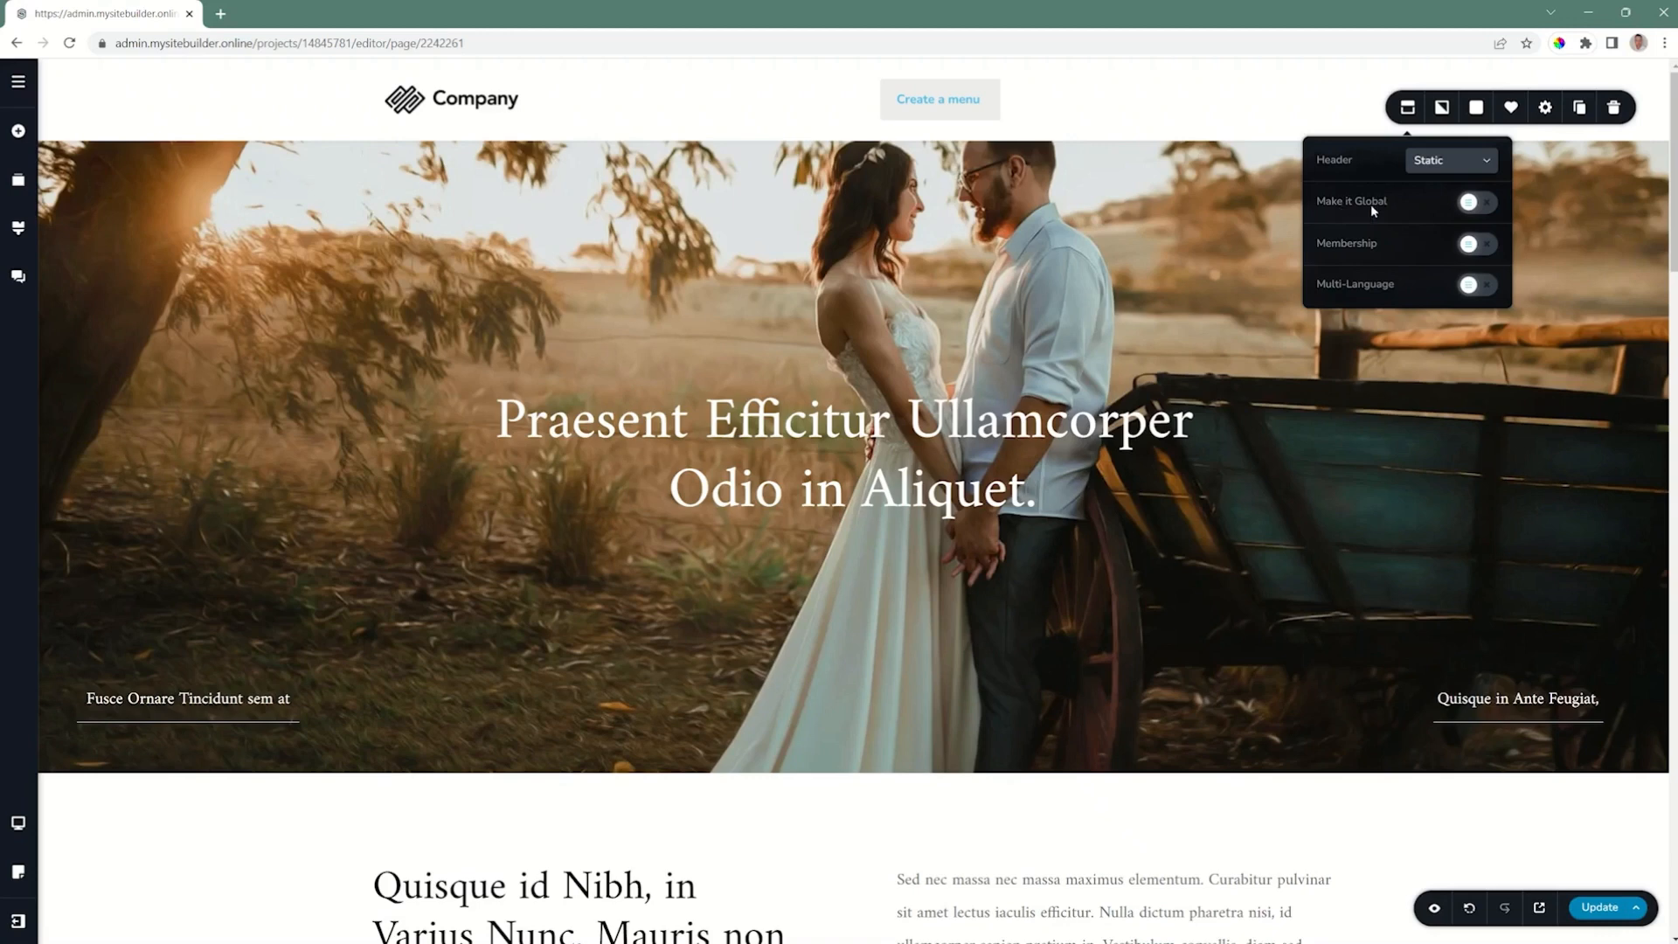
click(1476, 203)
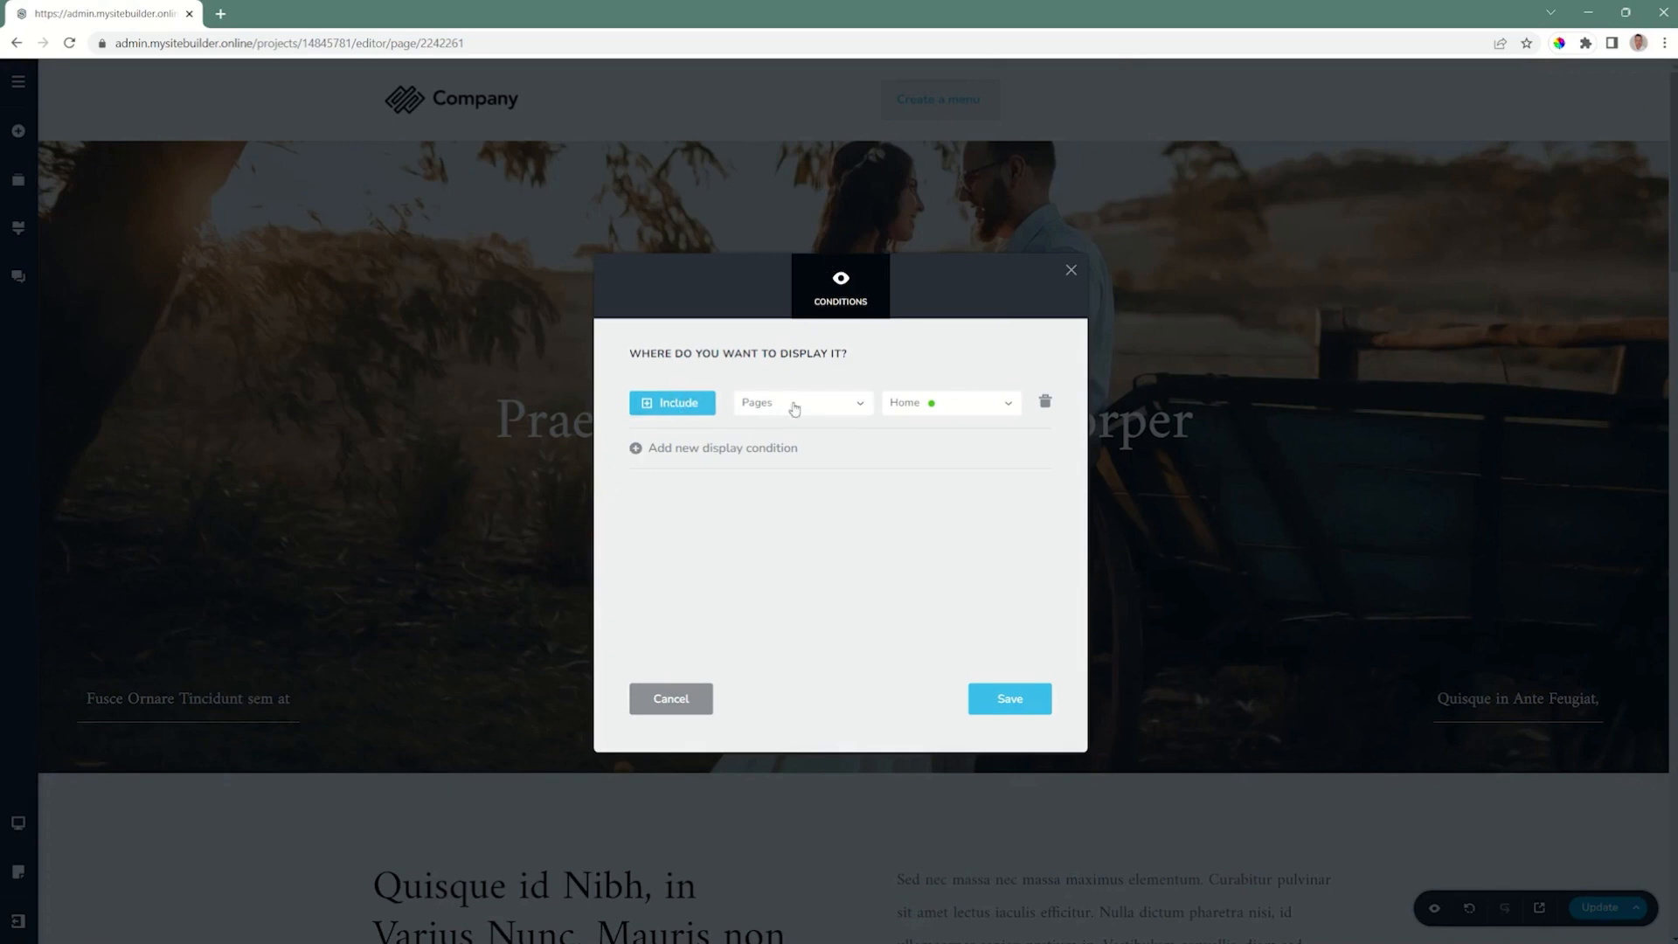
click(849, 420)
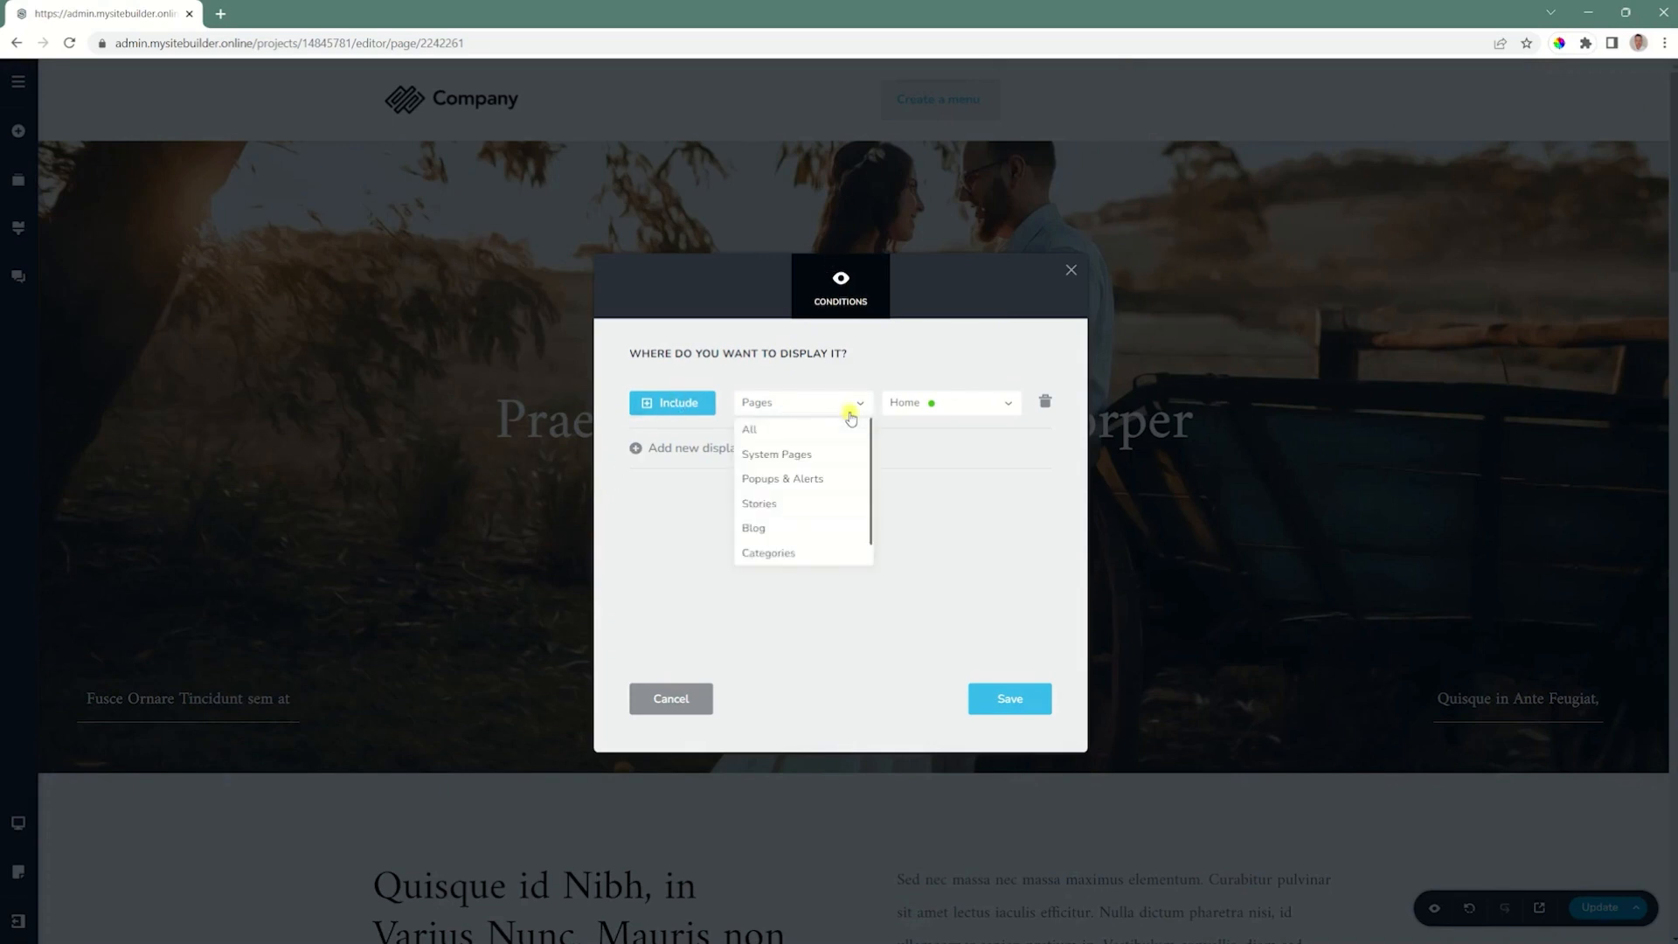
click(753, 432)
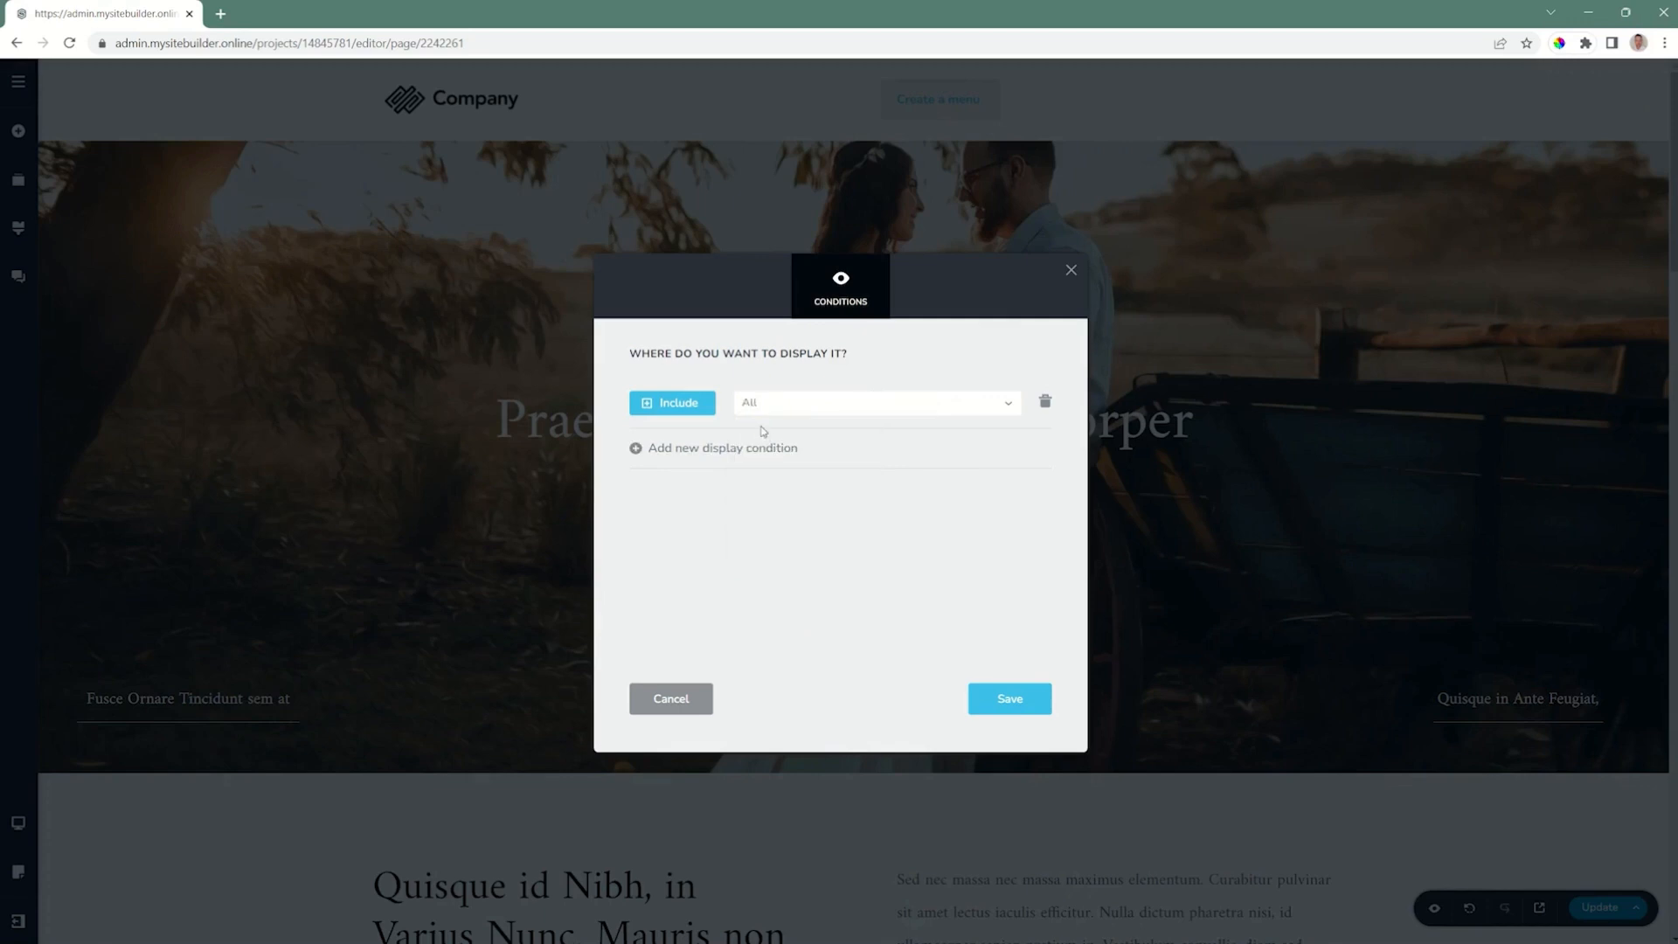
click(999, 696)
click(1068, 269)
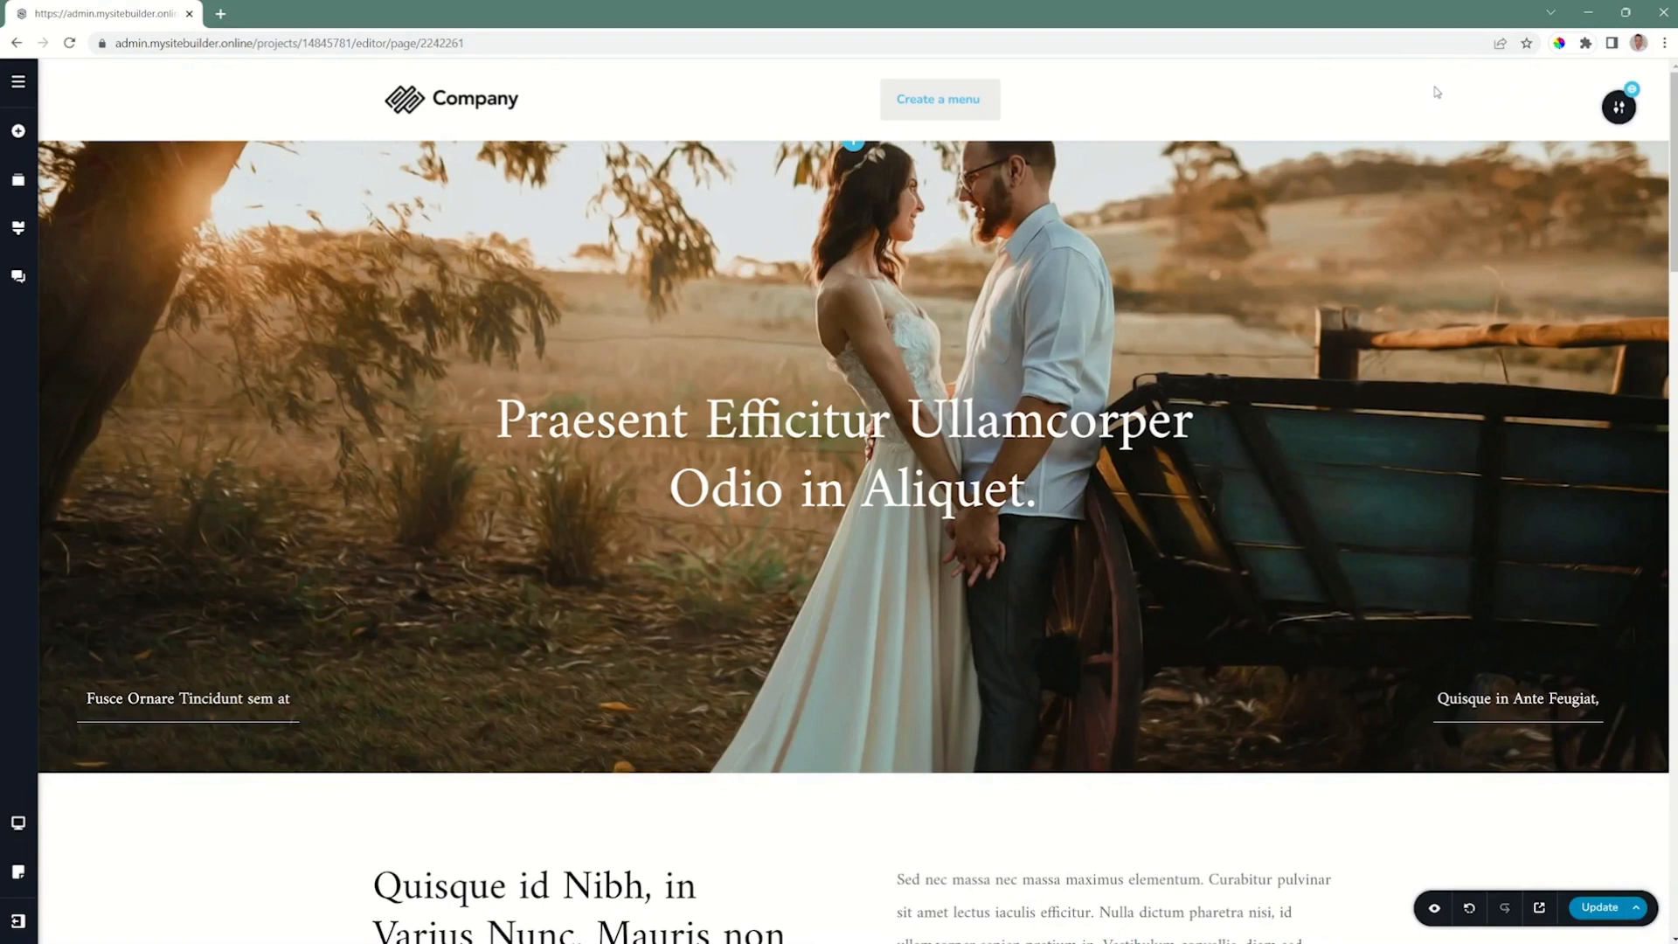
- Give the header block a solid black overlay (#000000)
mouse_move(1612, 108)
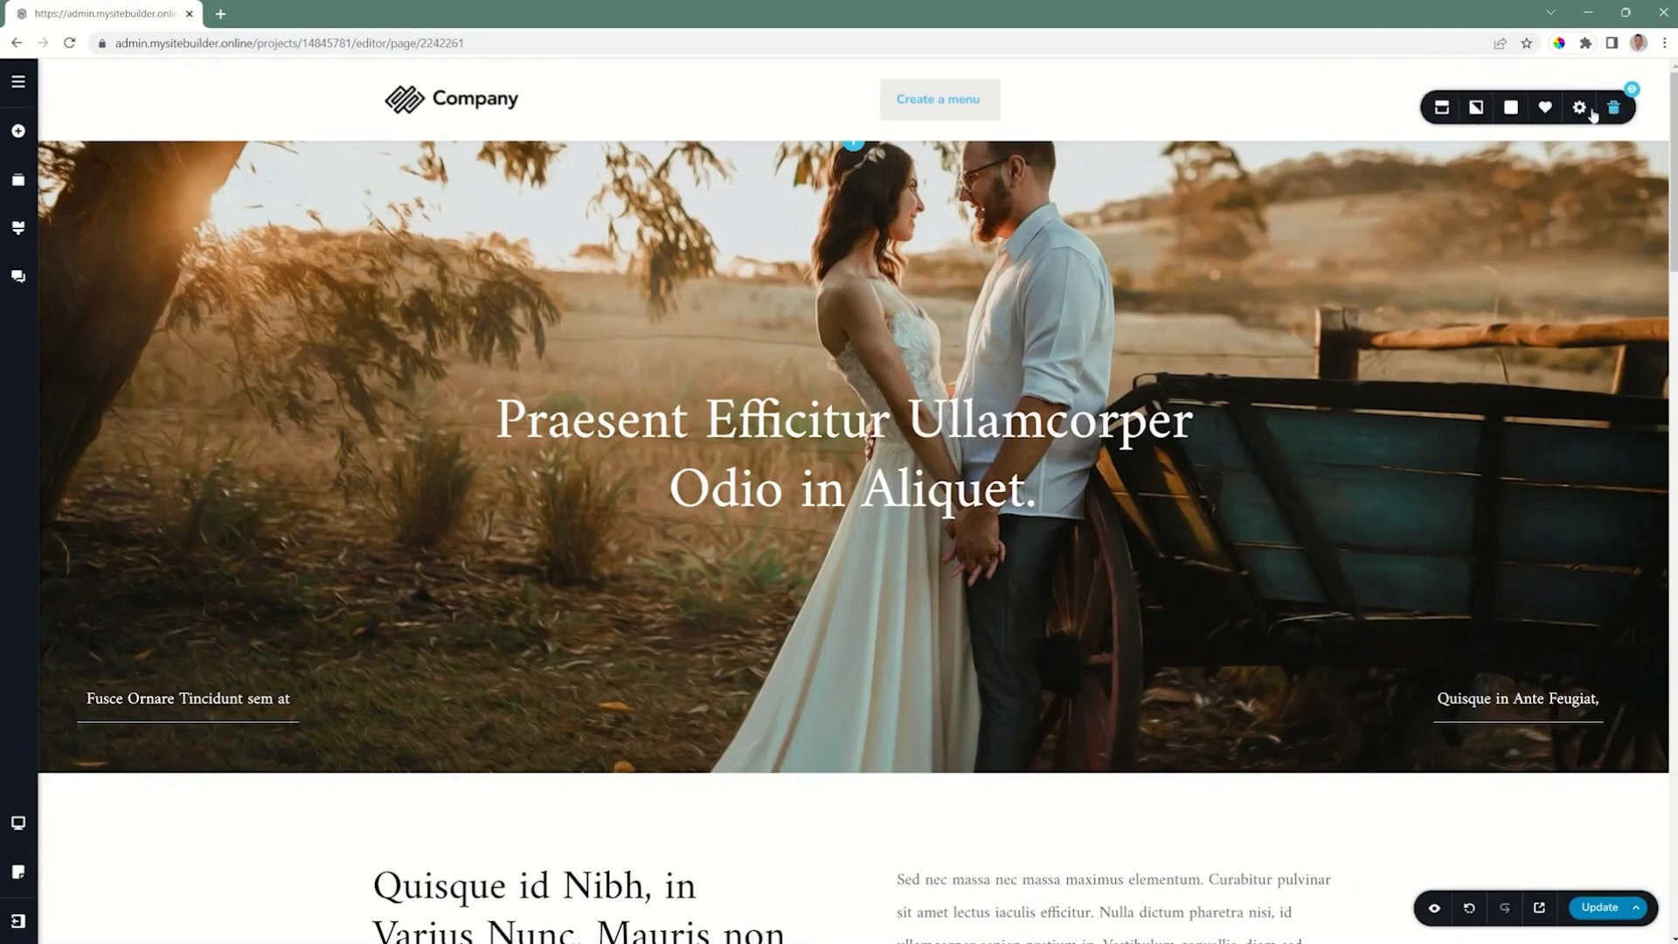
click(1475, 108)
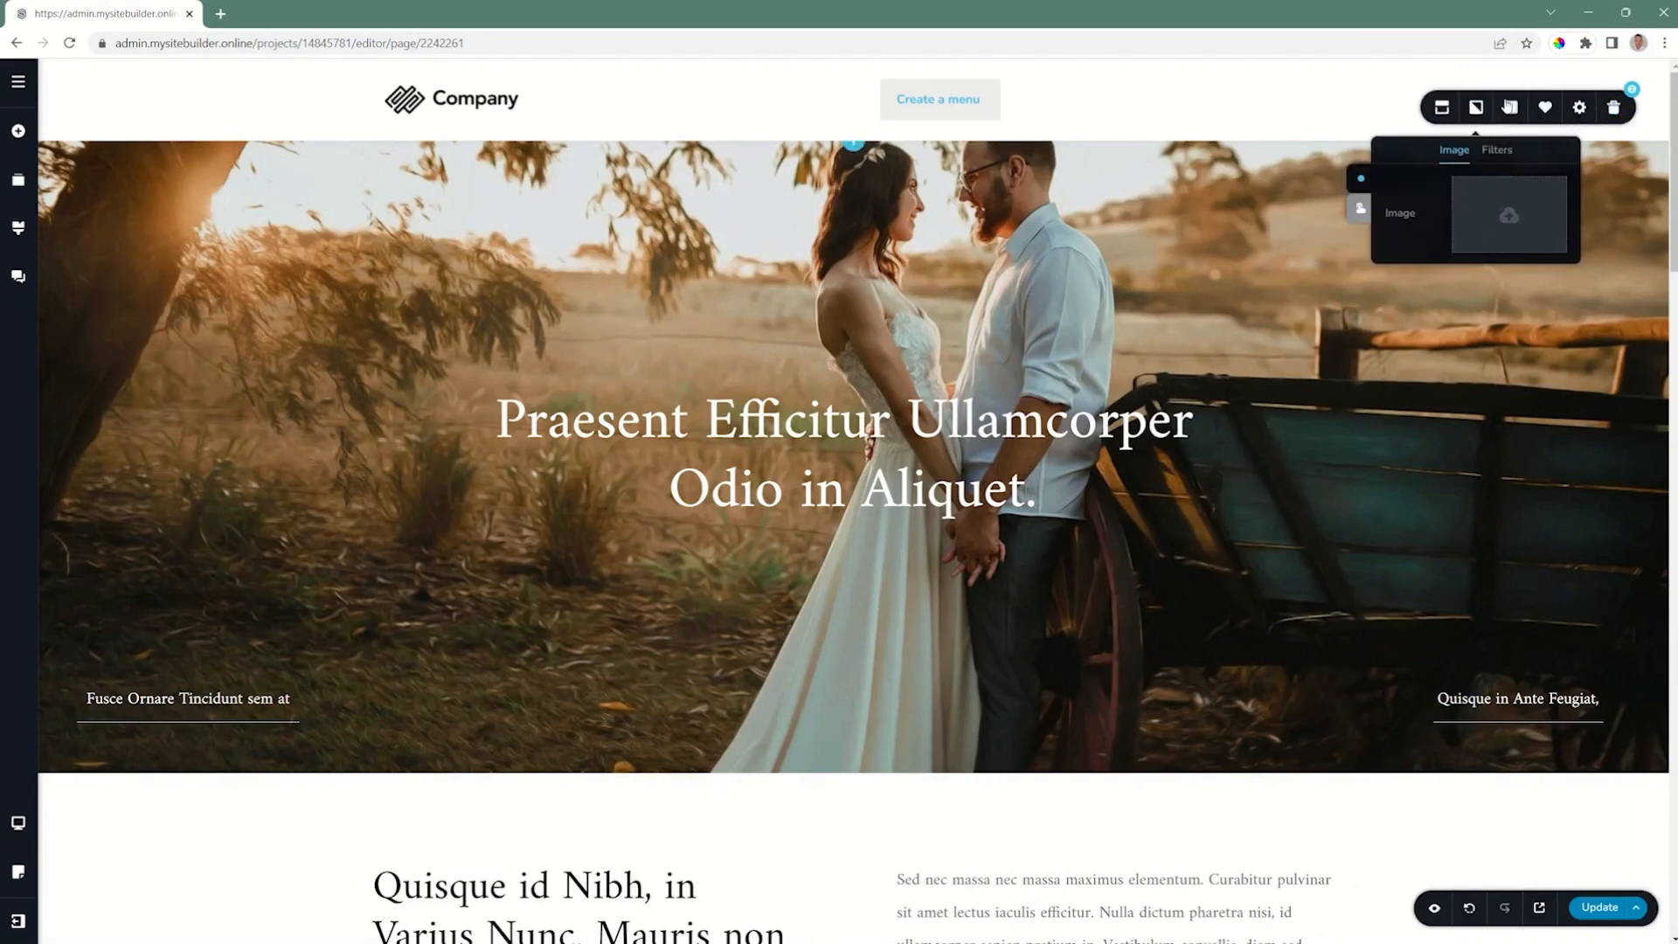
click(1510, 106)
click(1454, 318)
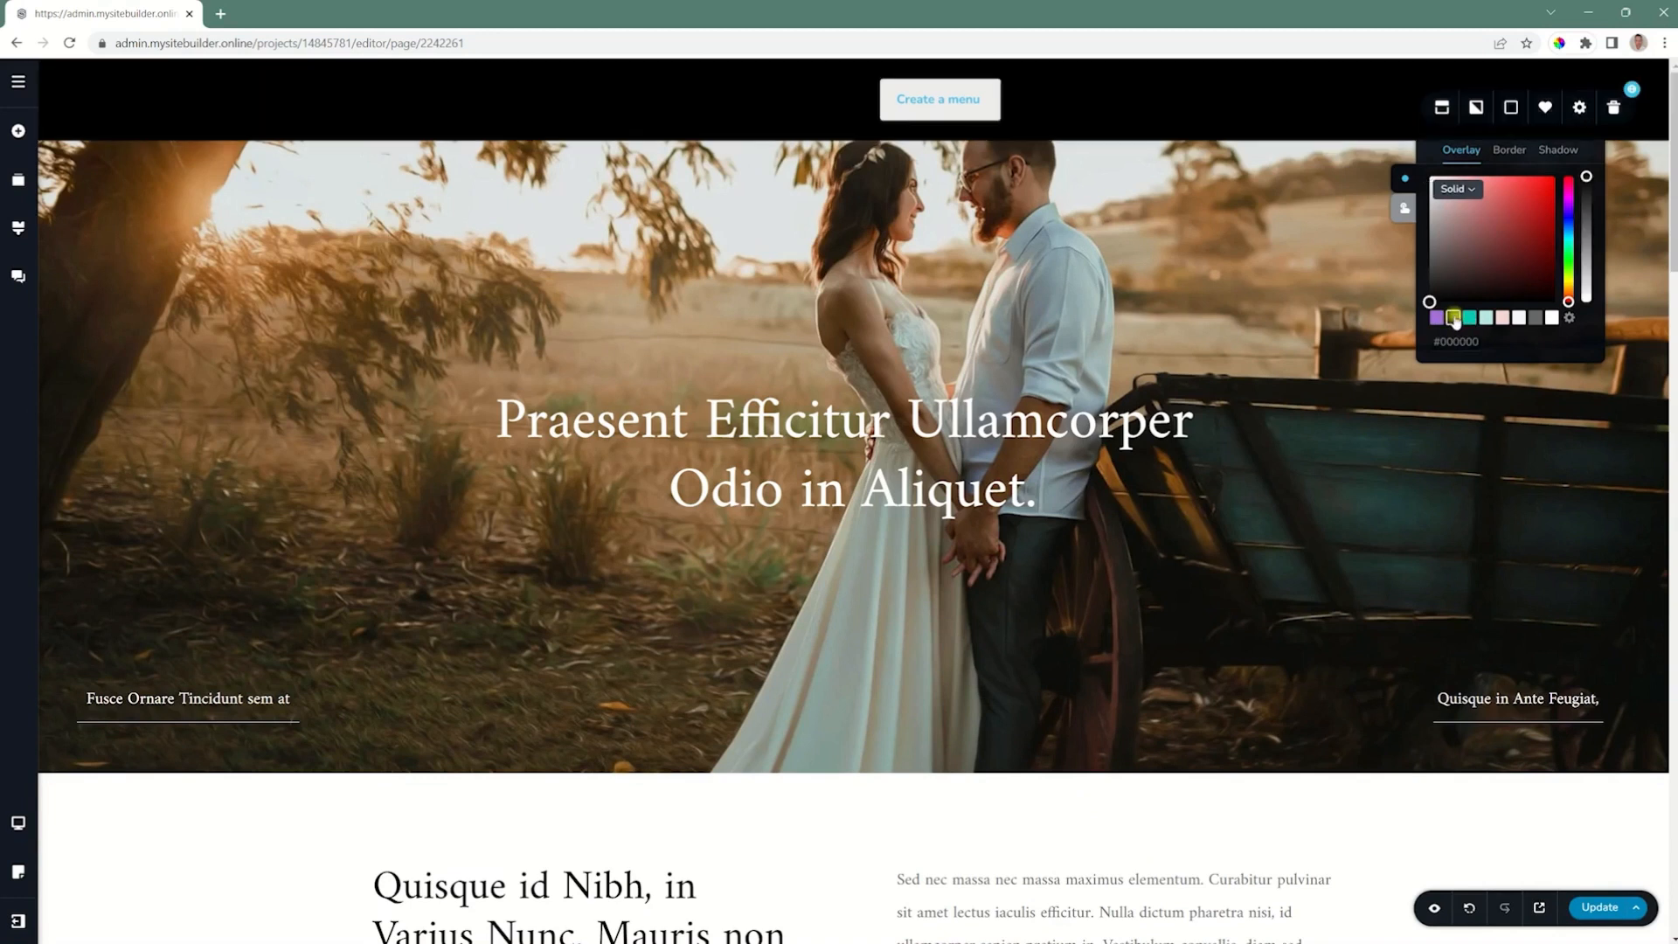
- Add a white border and an outset shadow to the header block
click(1510, 150)
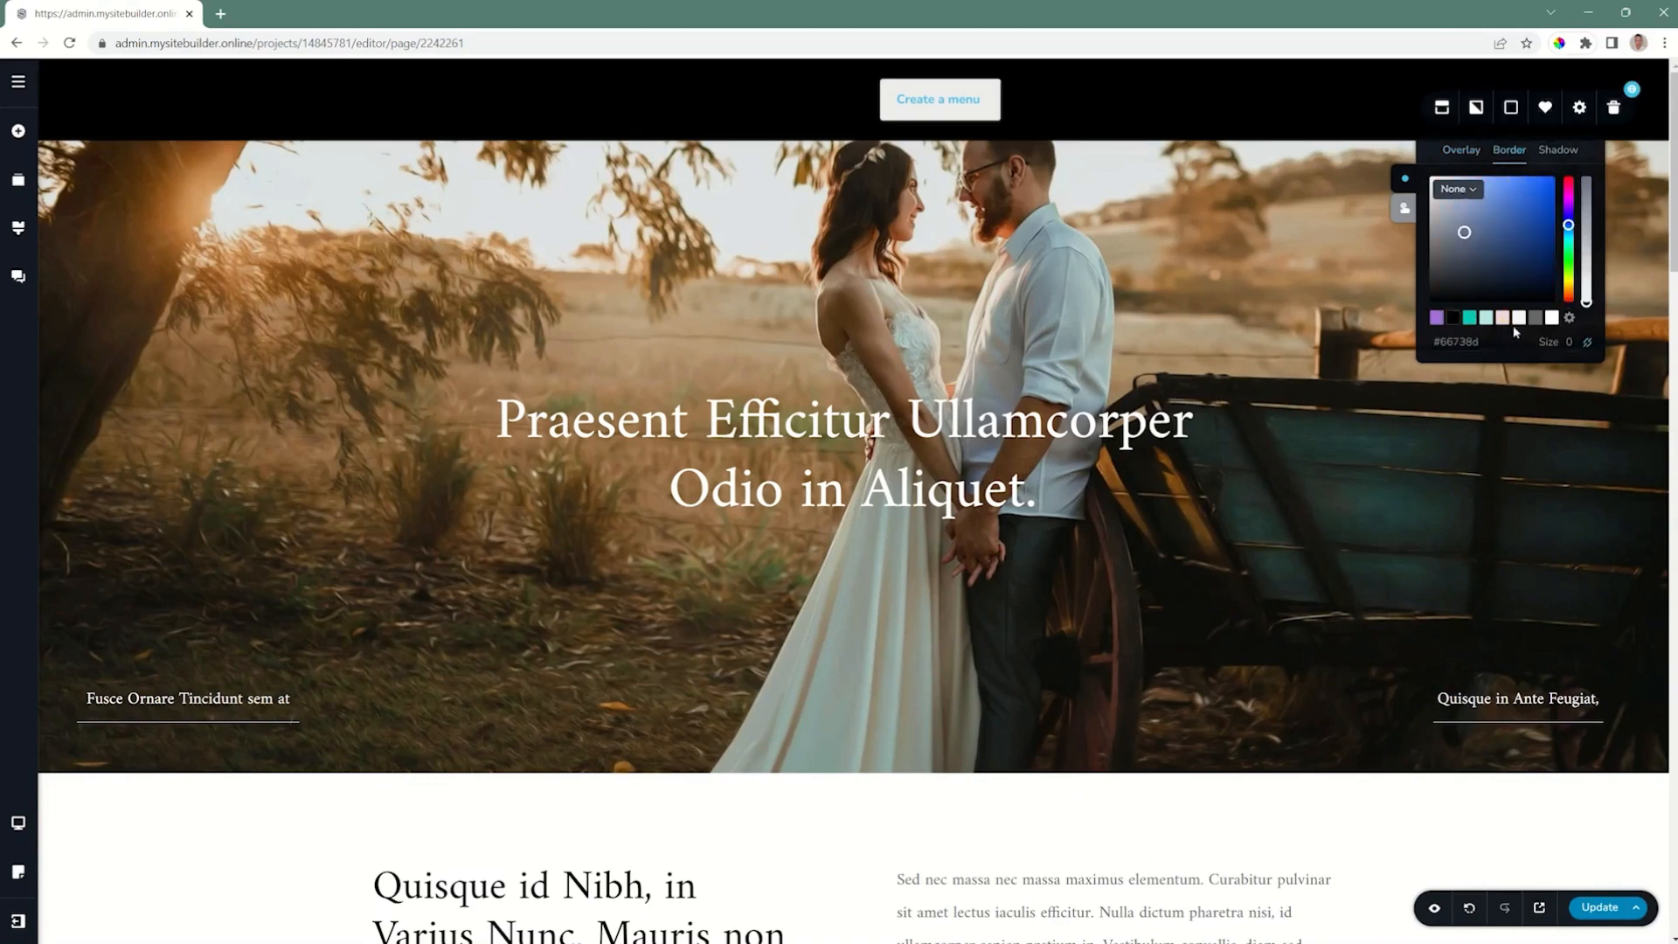
click(1520, 318)
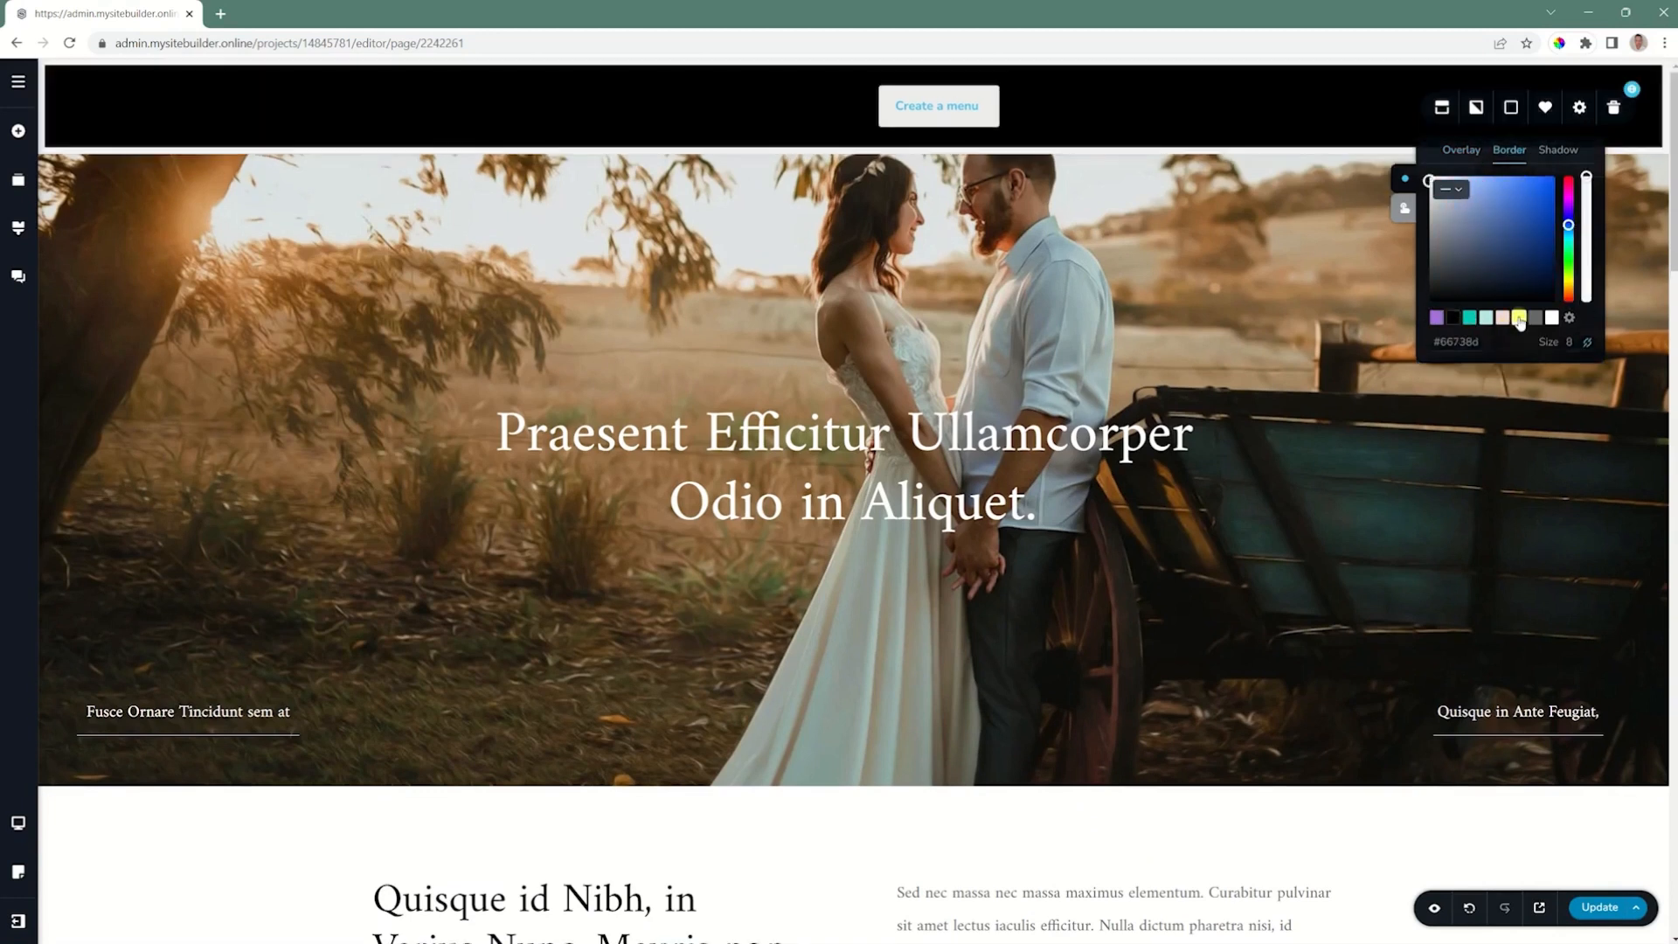
click(1558, 150)
click(1536, 320)
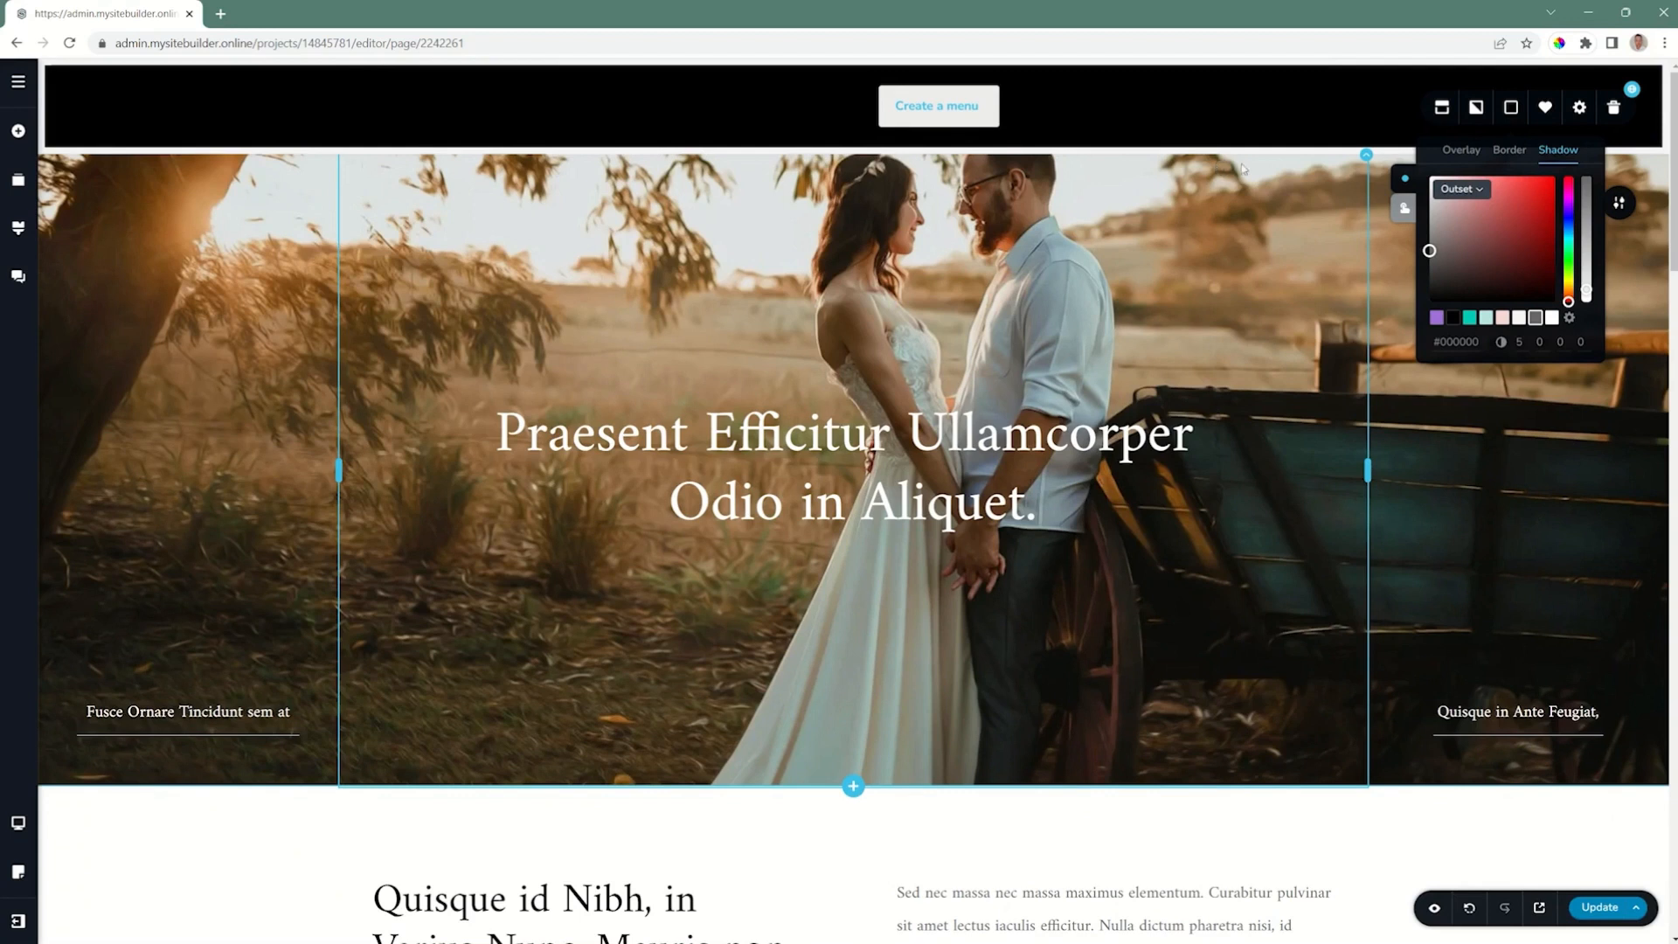
- Review the header block's basic styling options for padding, margin, corners and dividers, and close them
click(1582, 108)
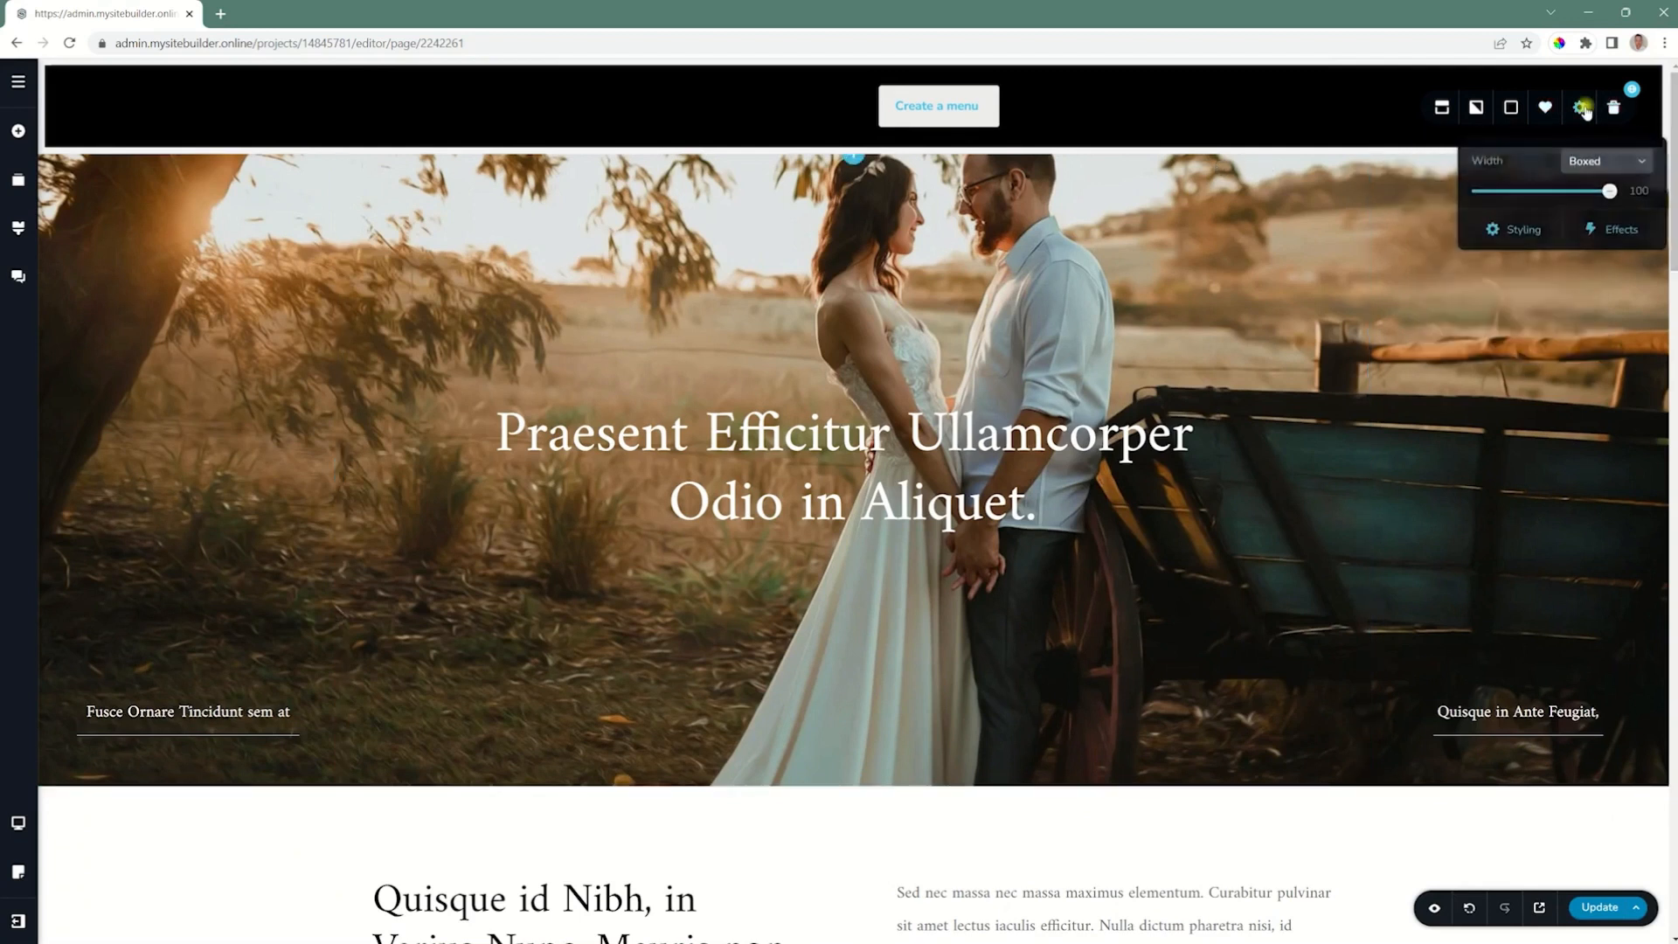
click(1523, 232)
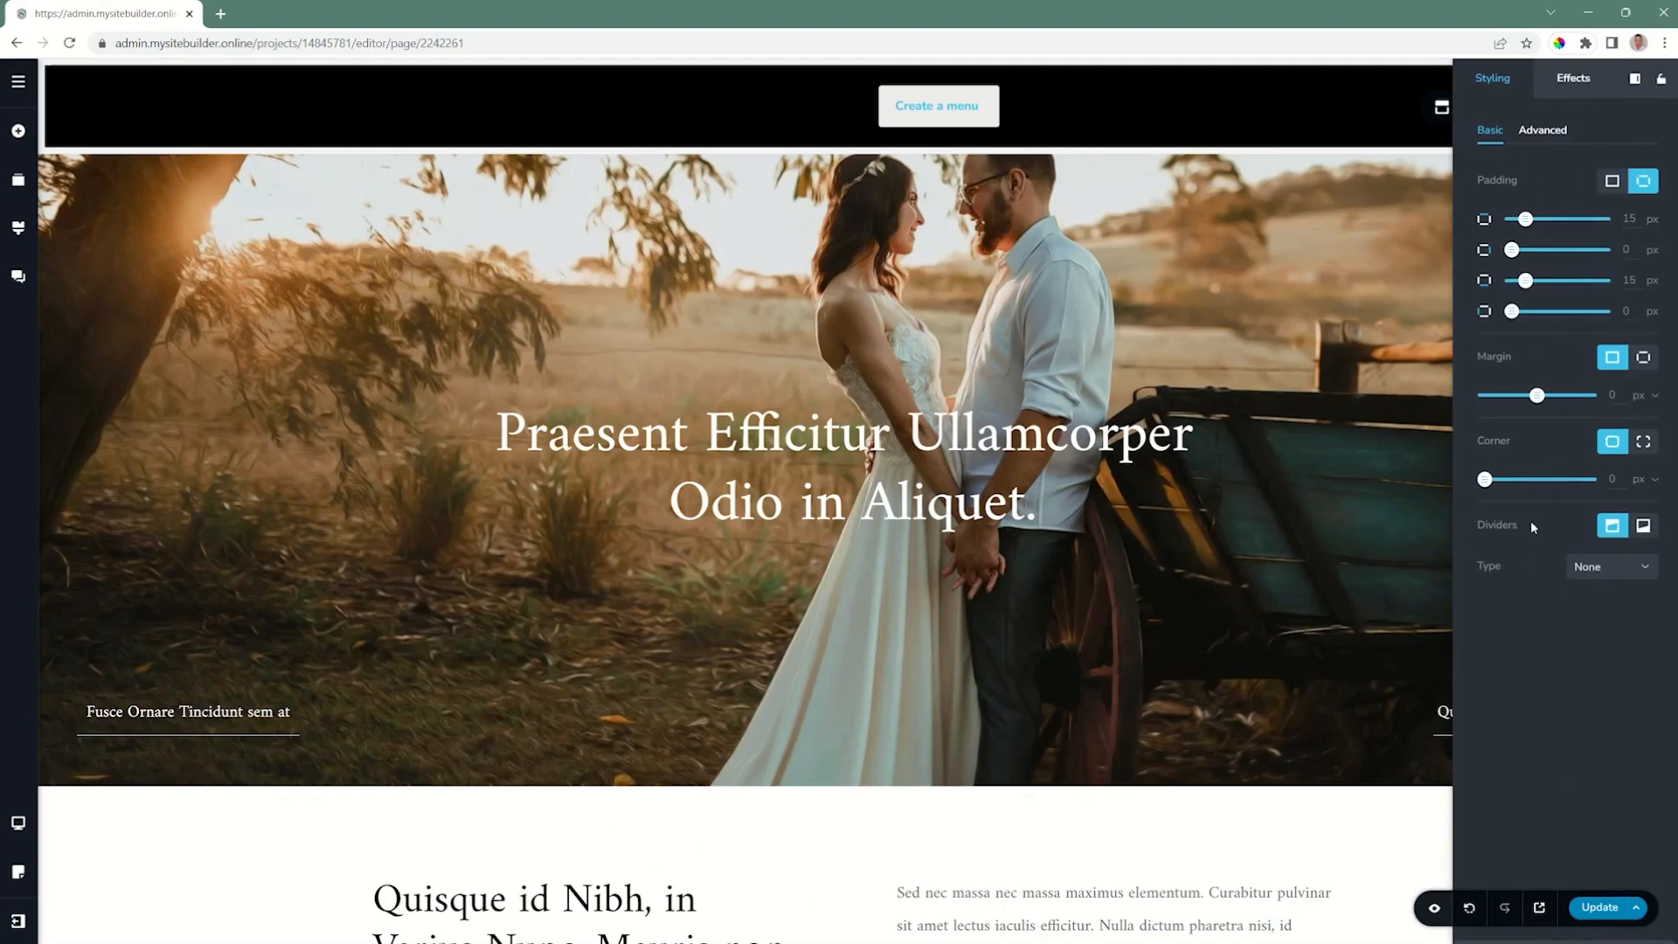
click(1392, 201)
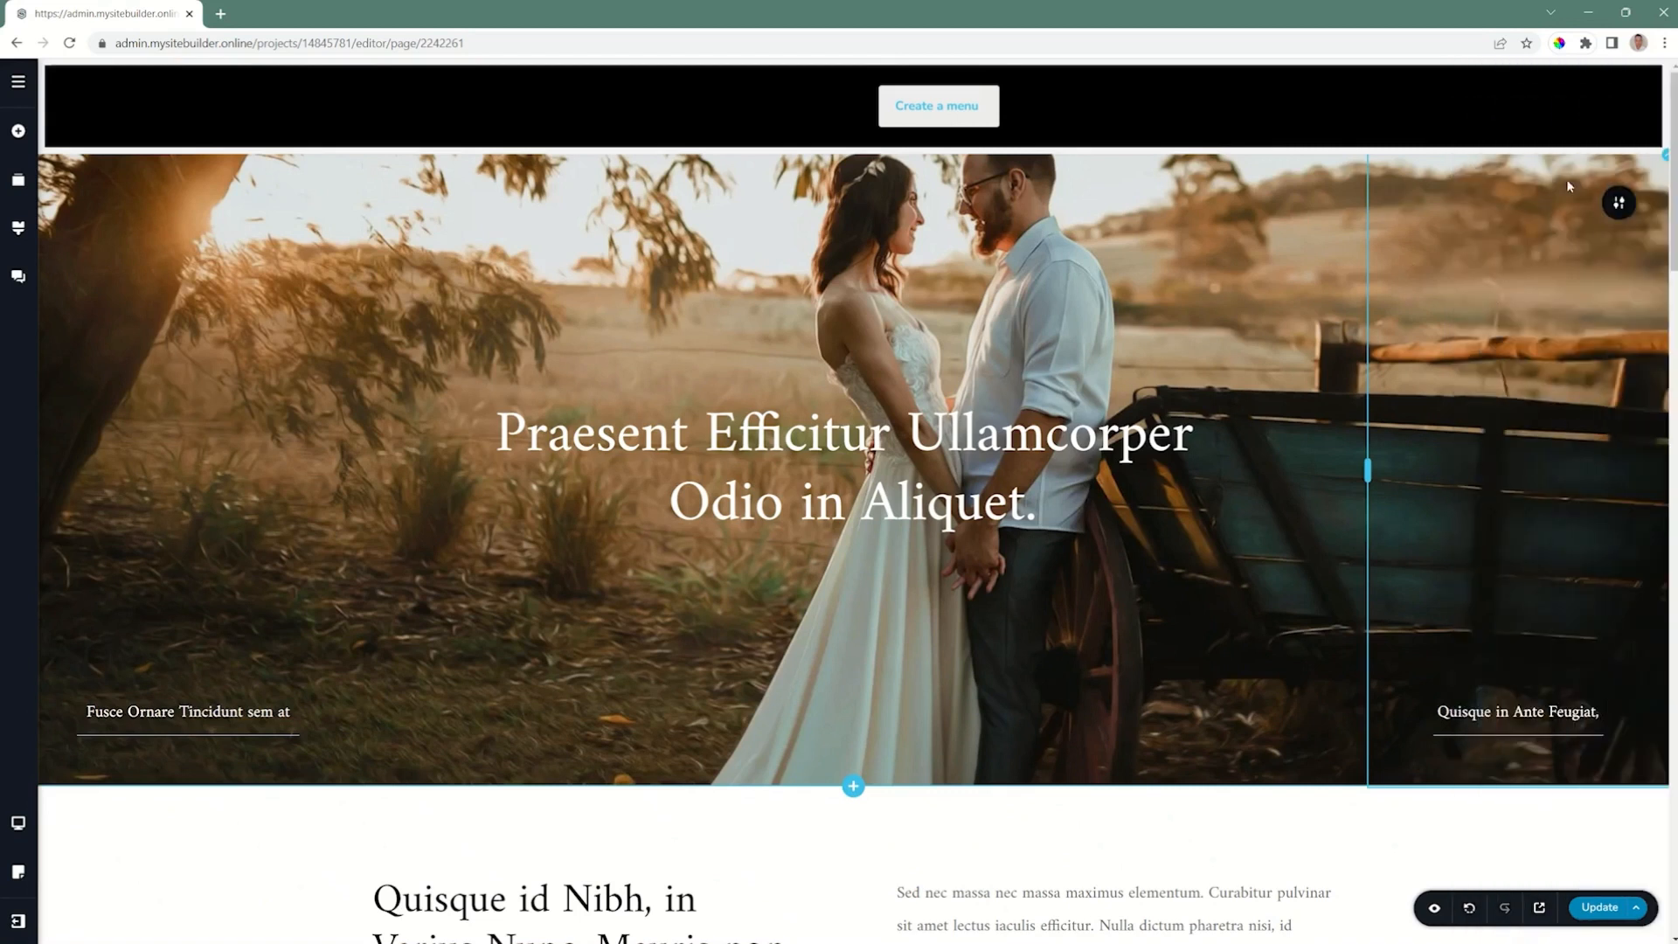
- Set the global header to Sticky and check how its styling appears while the page scrolls
click(1460, 136)
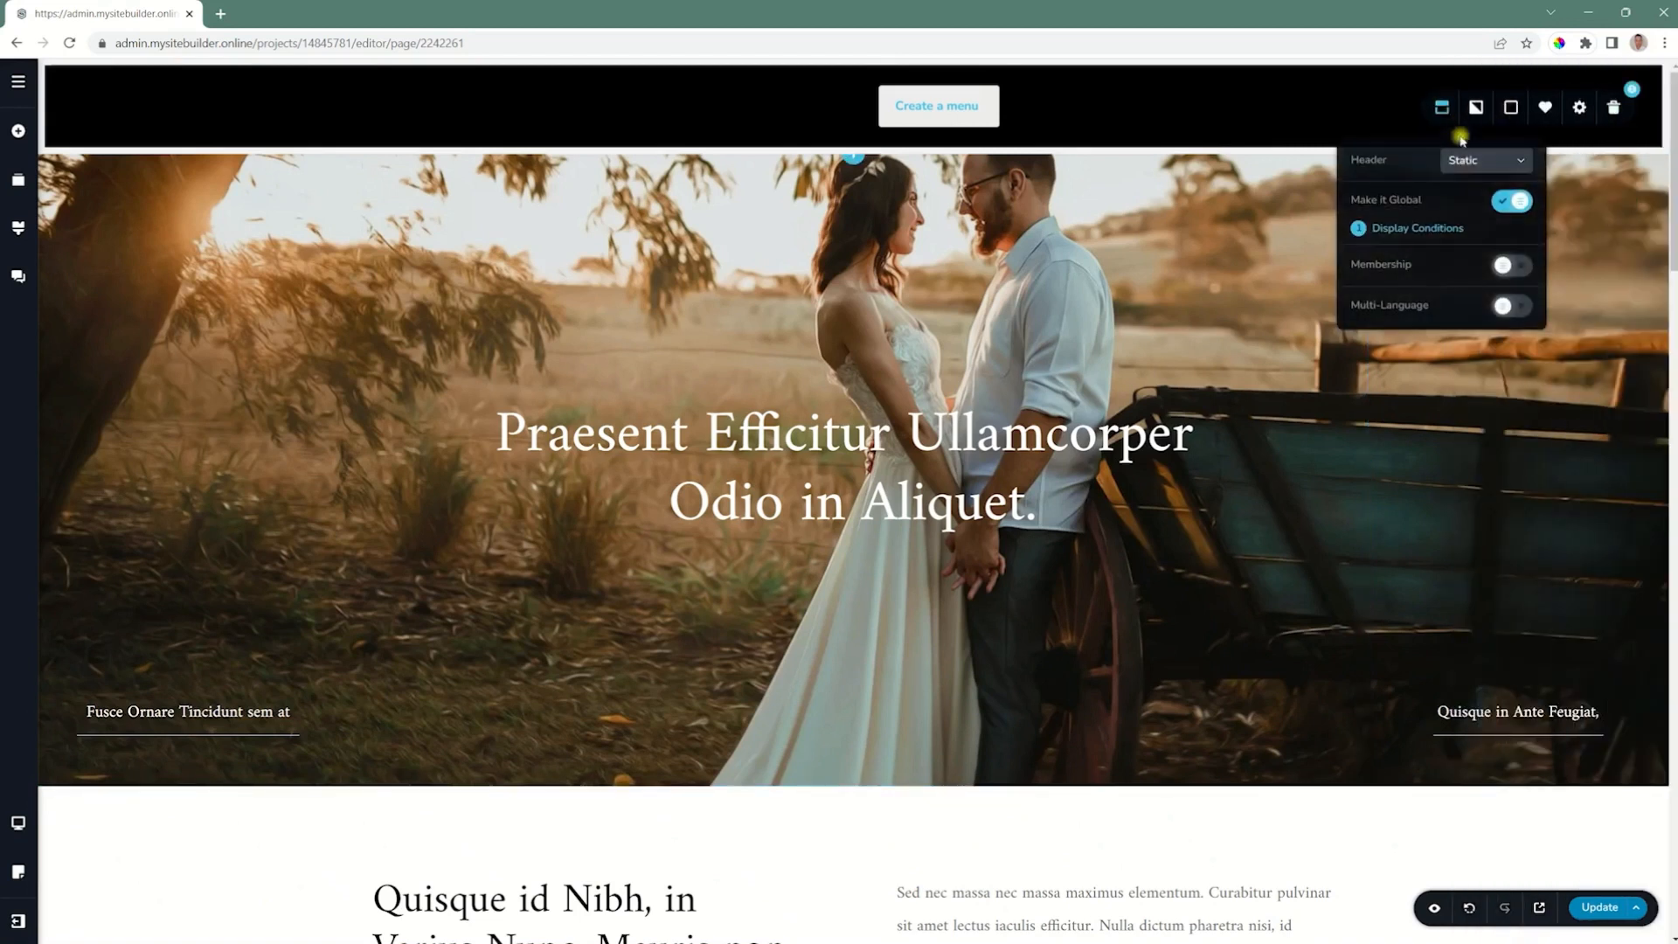
click(1476, 163)
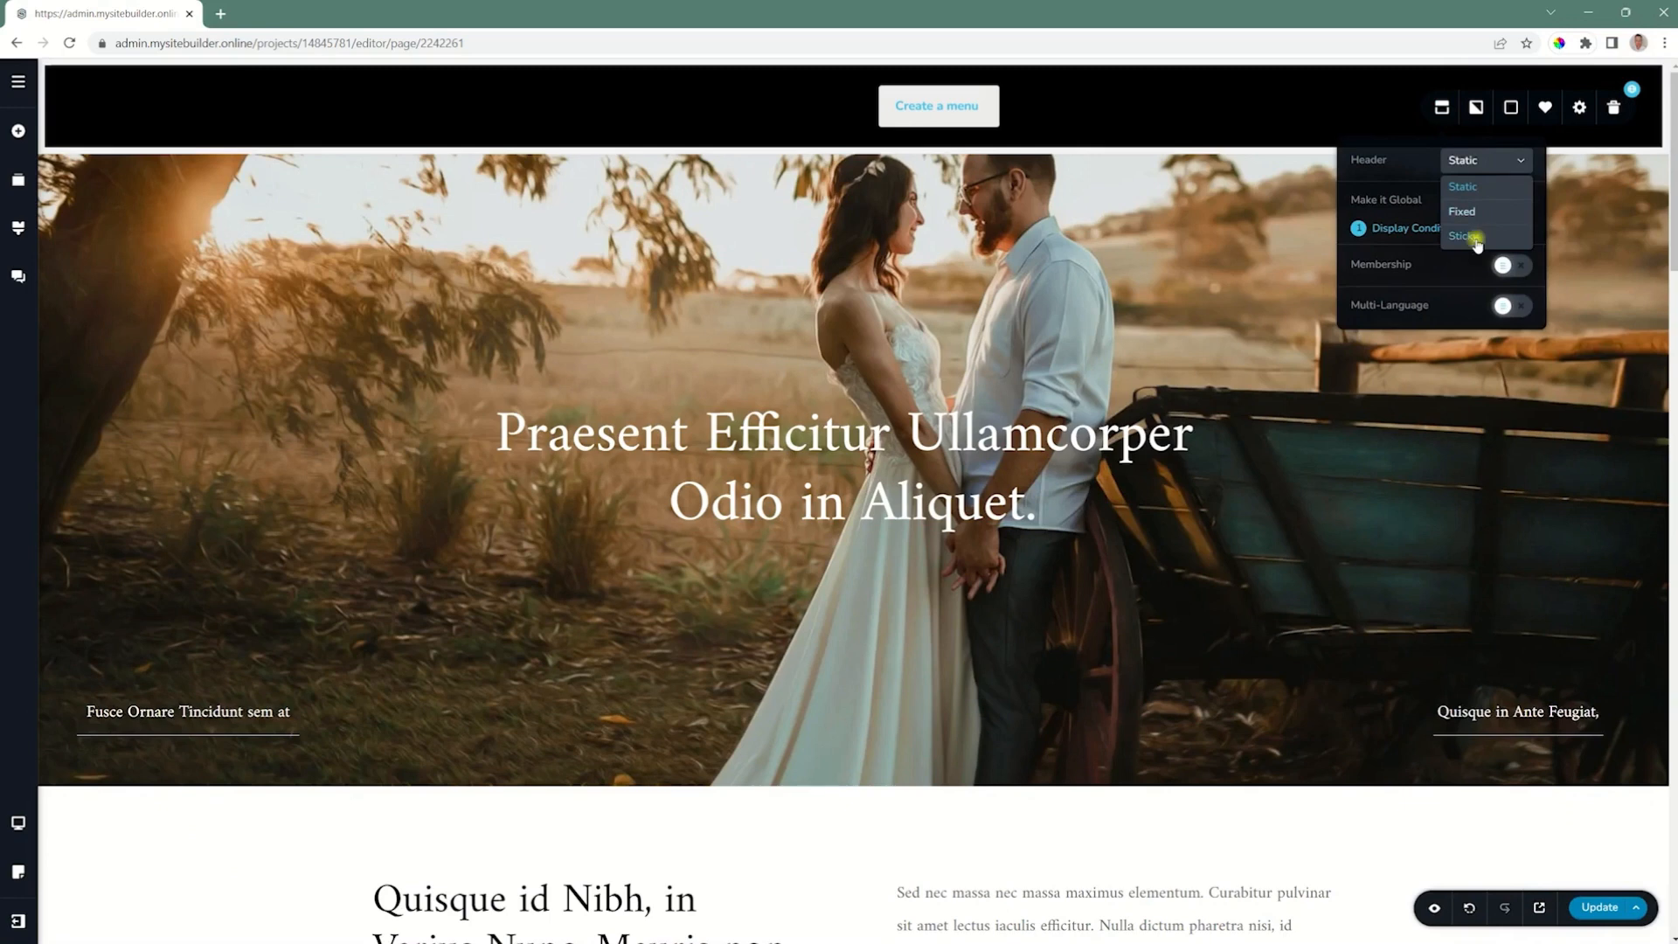
click(1477, 238)
scroll(1481, 237, down, 5)
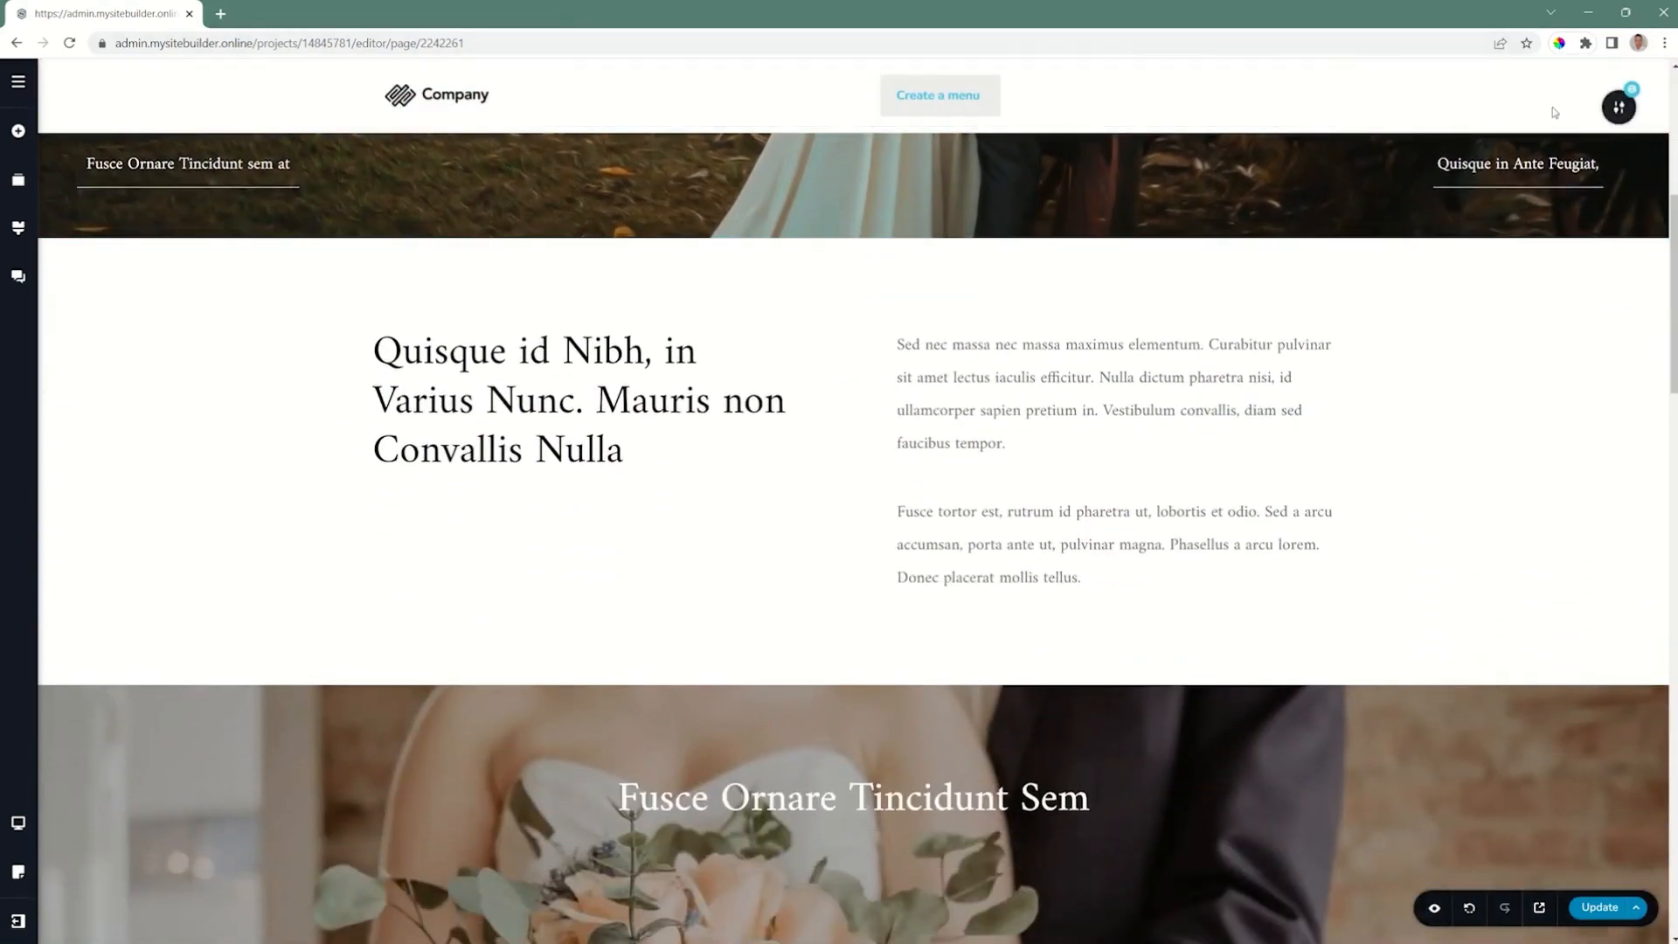
- Give the sticky header a black overlay with its opacity lowered to about half
mouse_move(1616, 107)
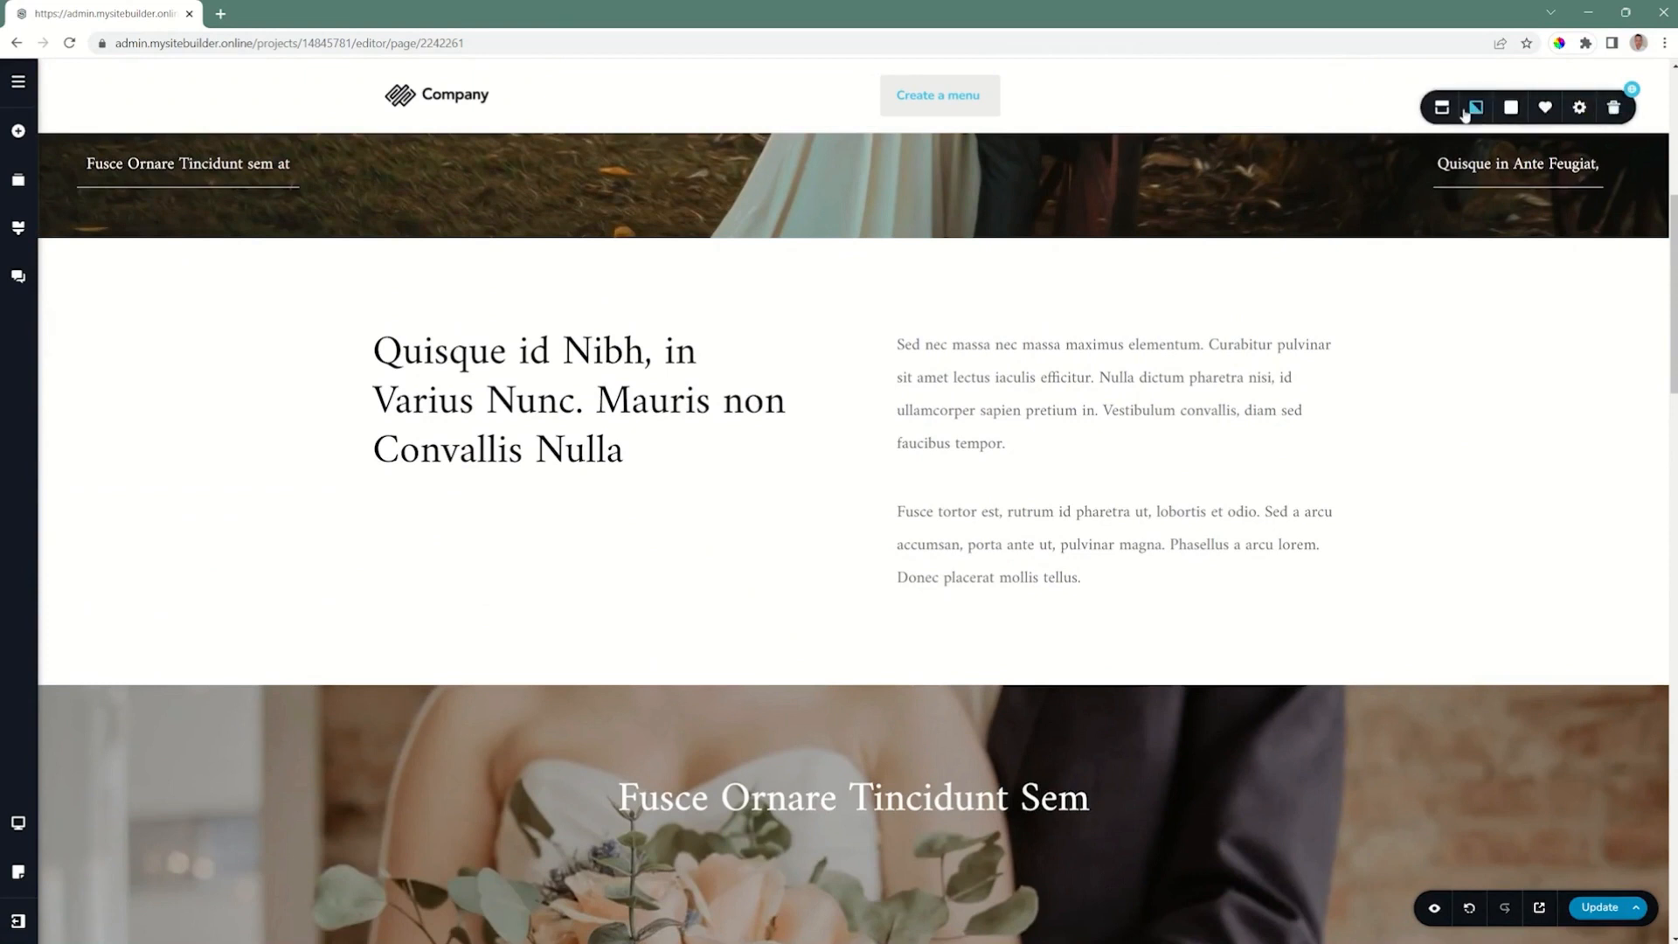
click(1510, 106)
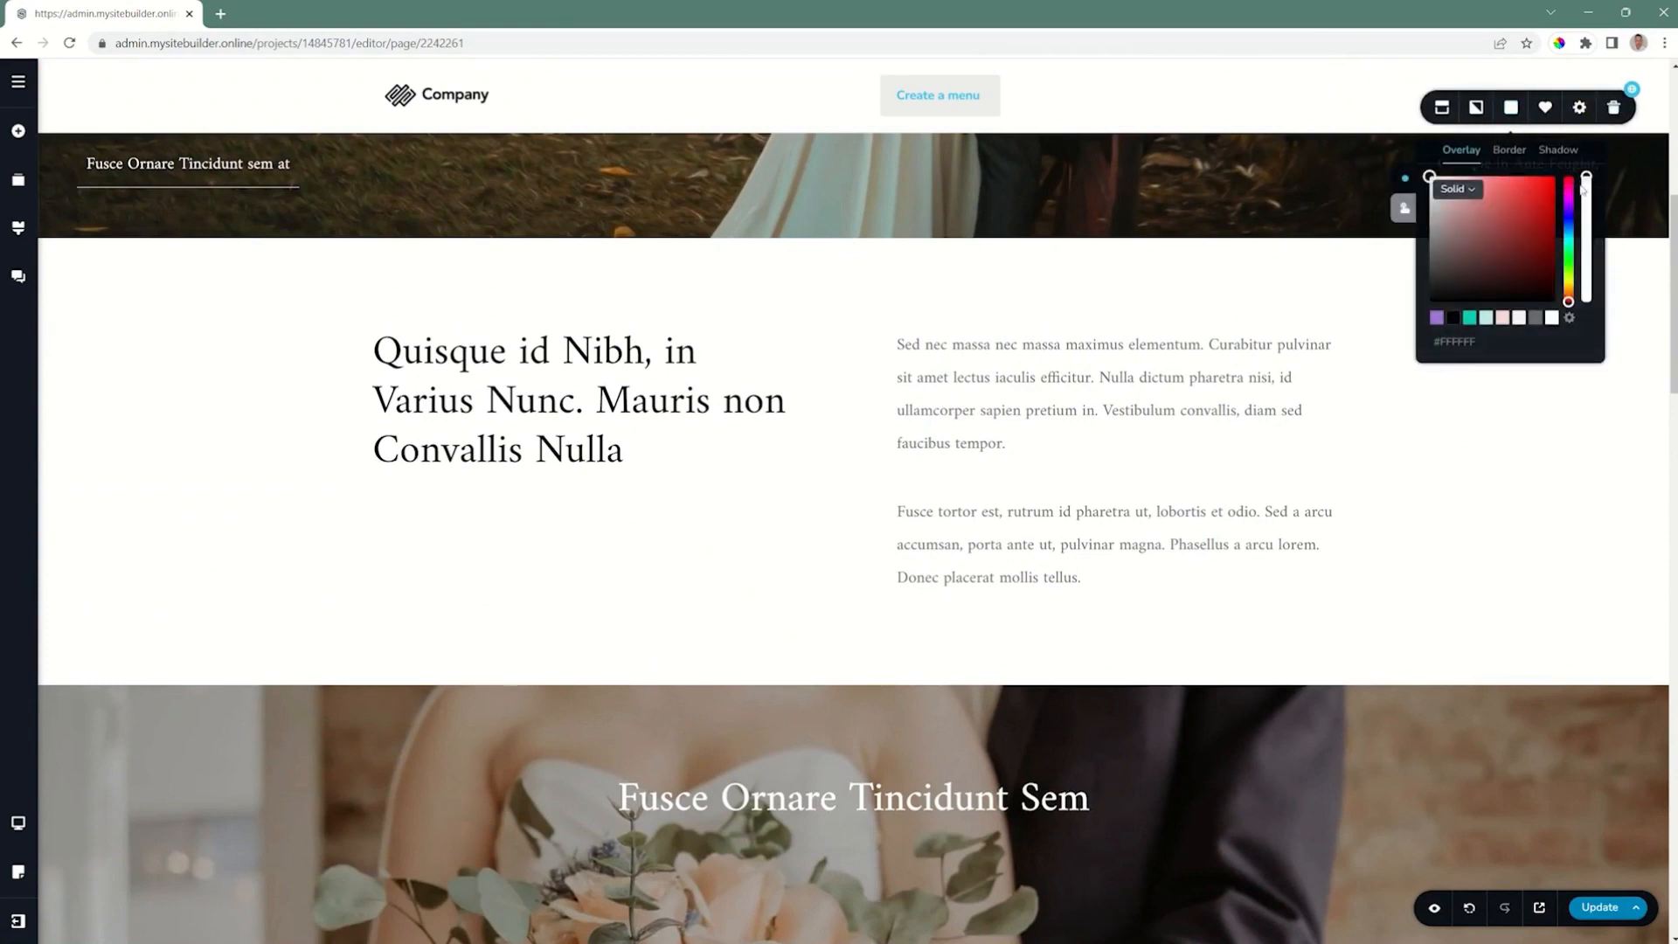
drag(1584, 188, 1586, 251)
click(1451, 317)
- Look at the image settings of the company logo in the header, and close them
click(478, 103)
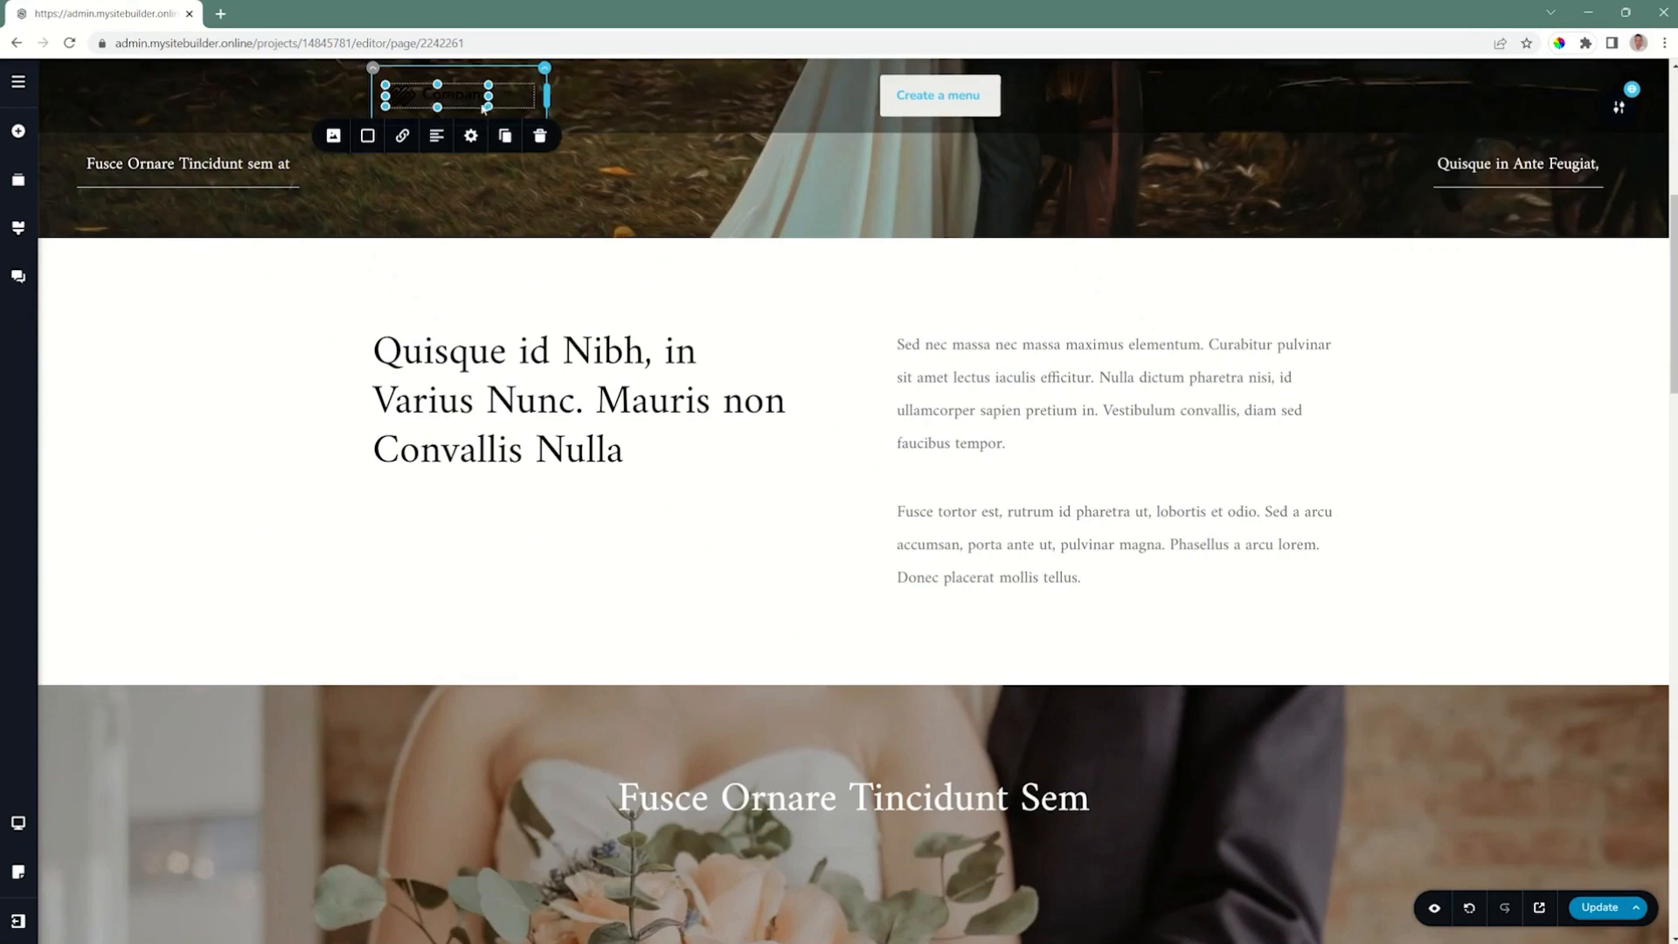
click(333, 136)
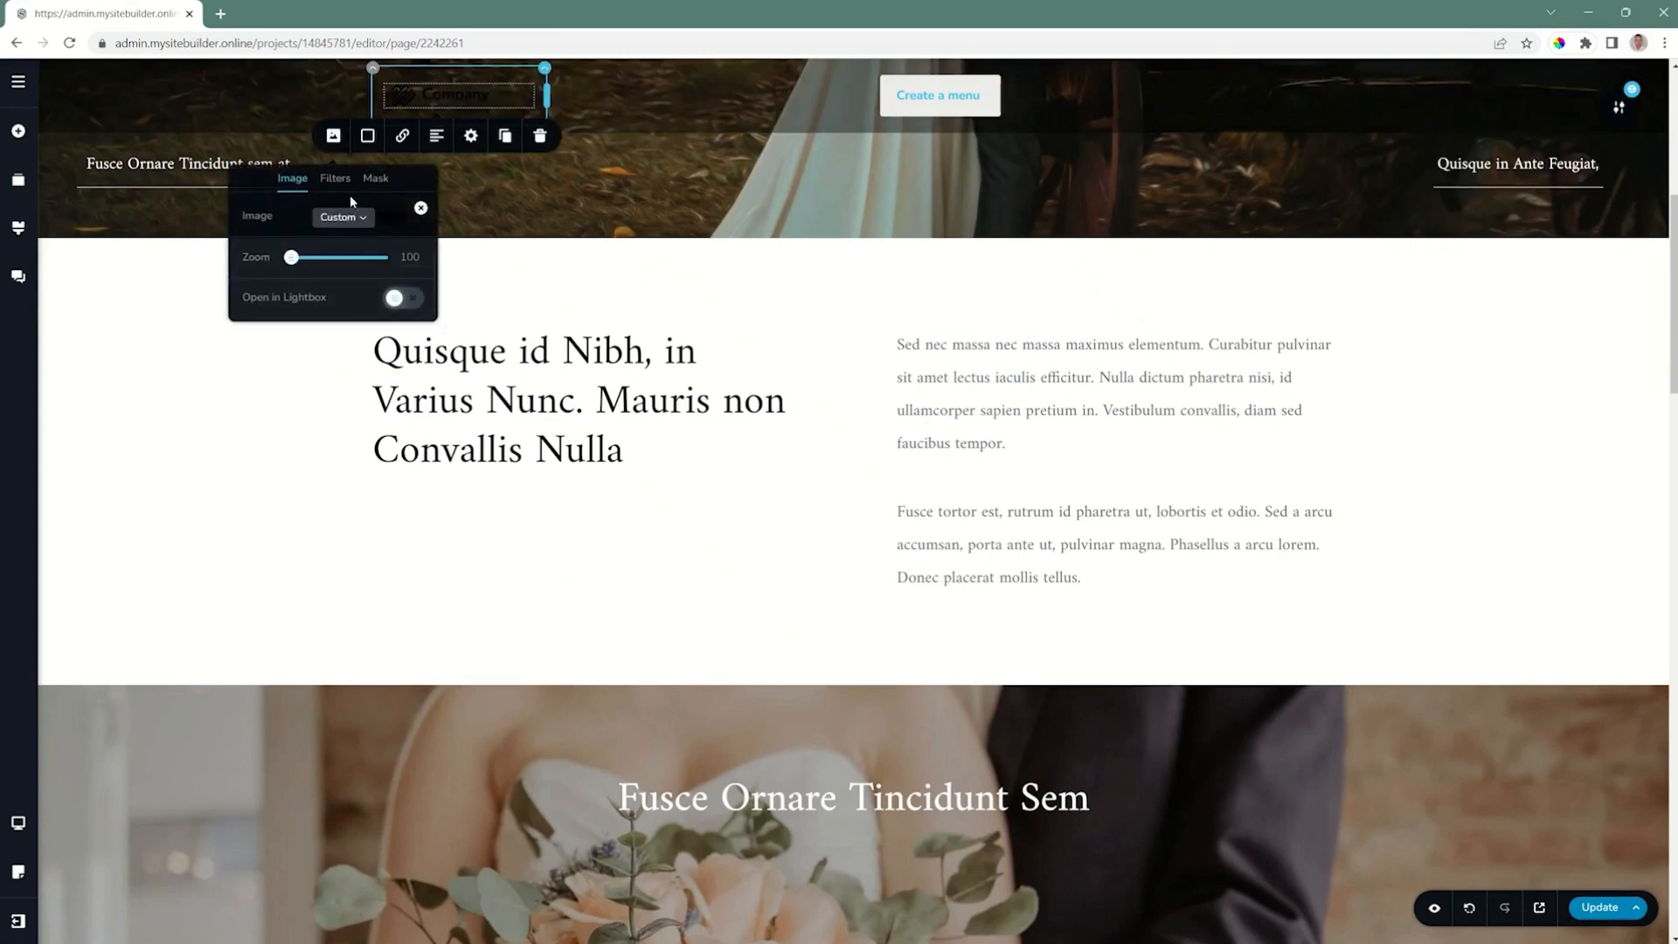
click(1639, 108)
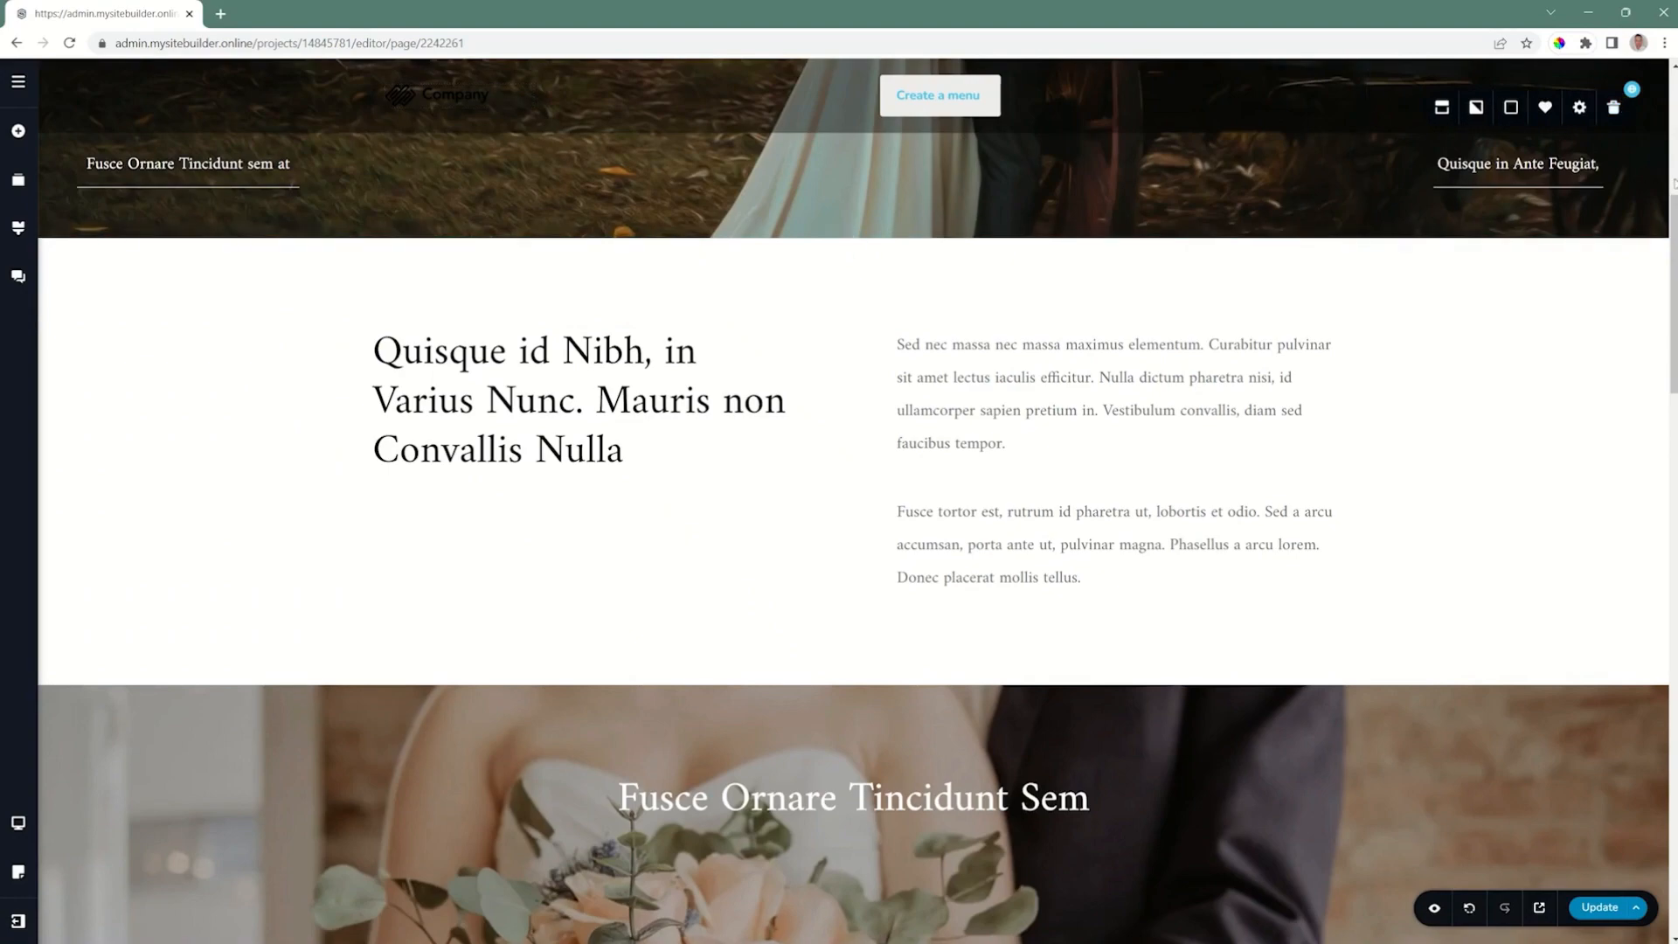
- Add a light footer block with a centred menu and social icons below the image gallery, from the Footers category
drag(1675, 179, 1674, 779)
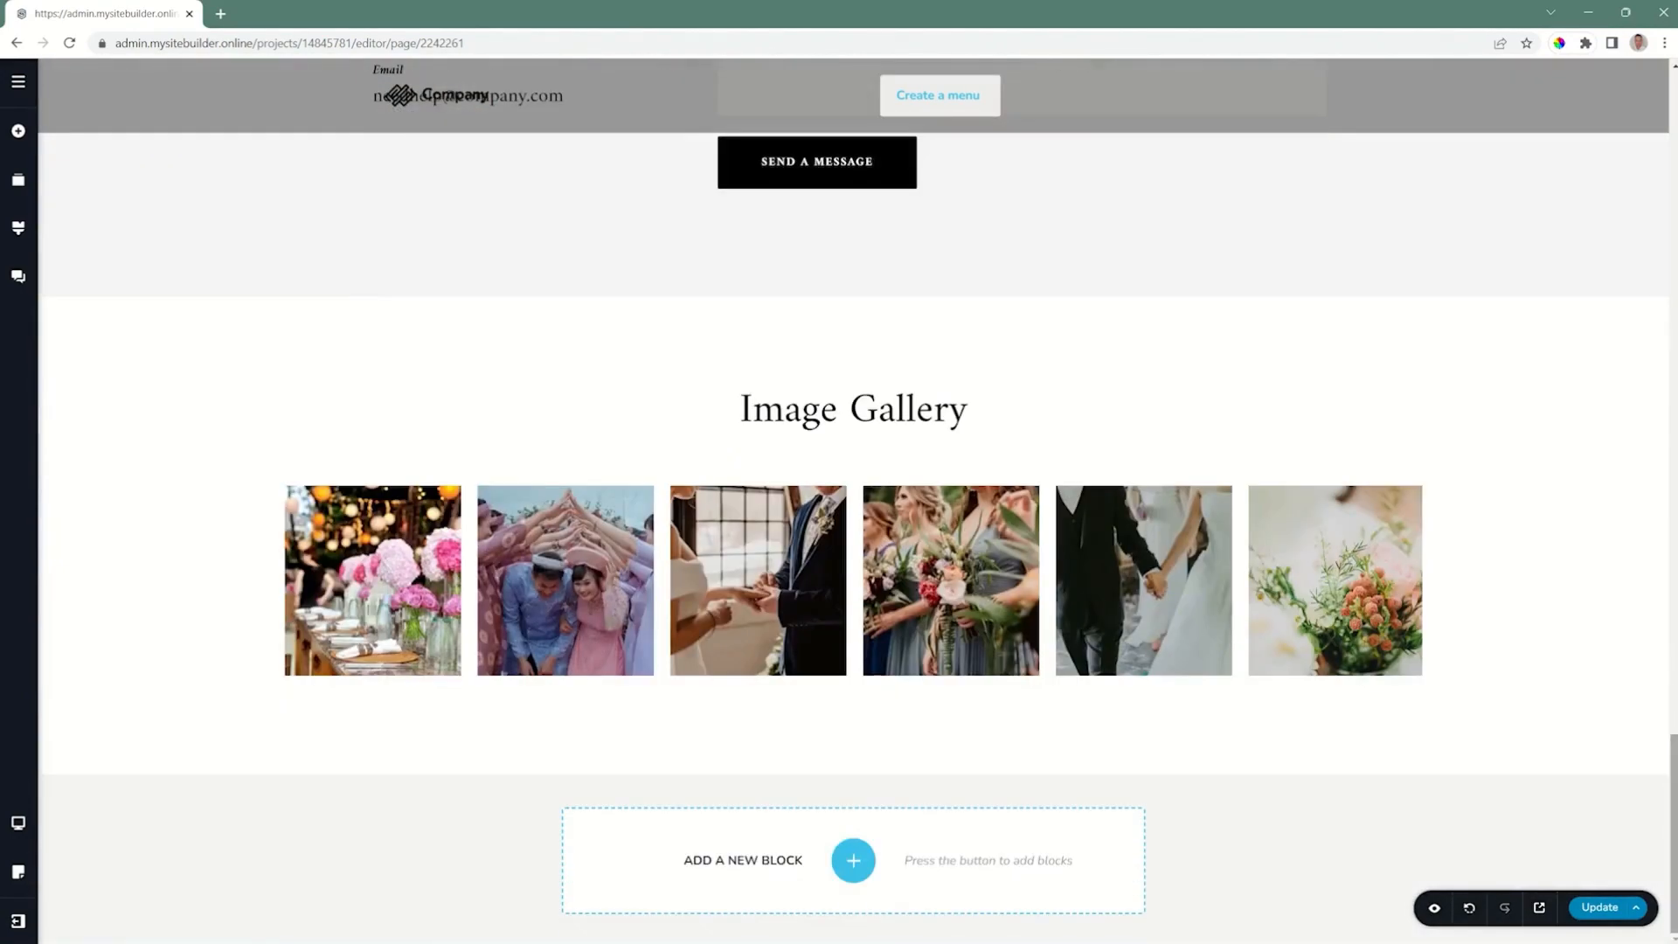
mouse_move(1438, 694)
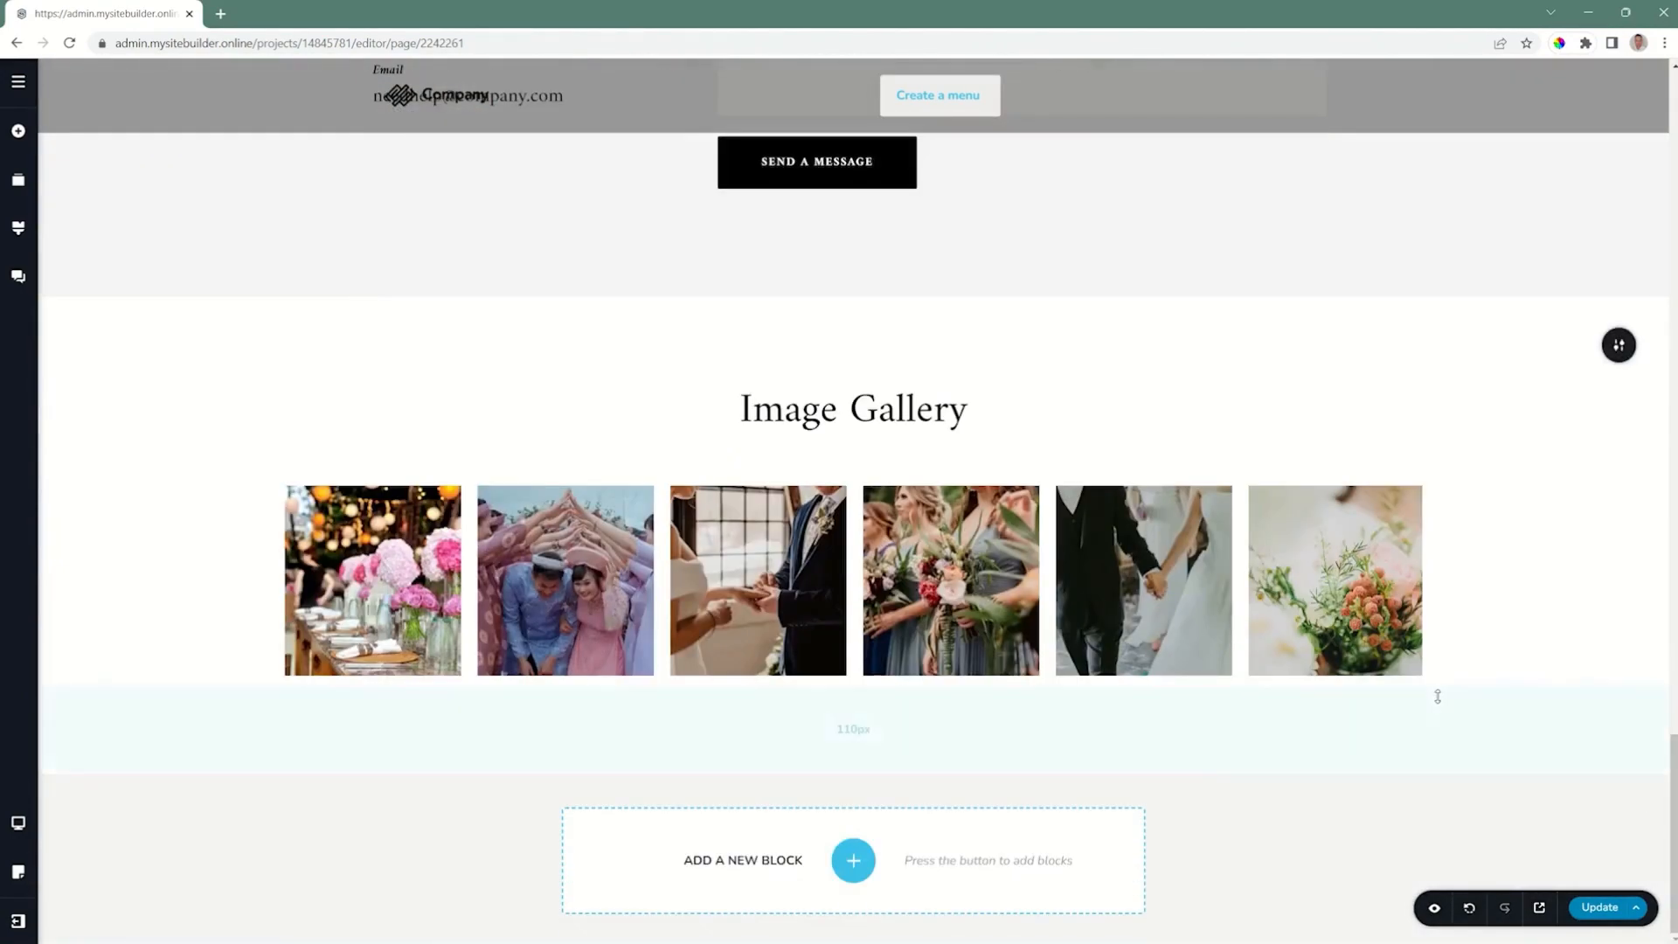
click(853, 860)
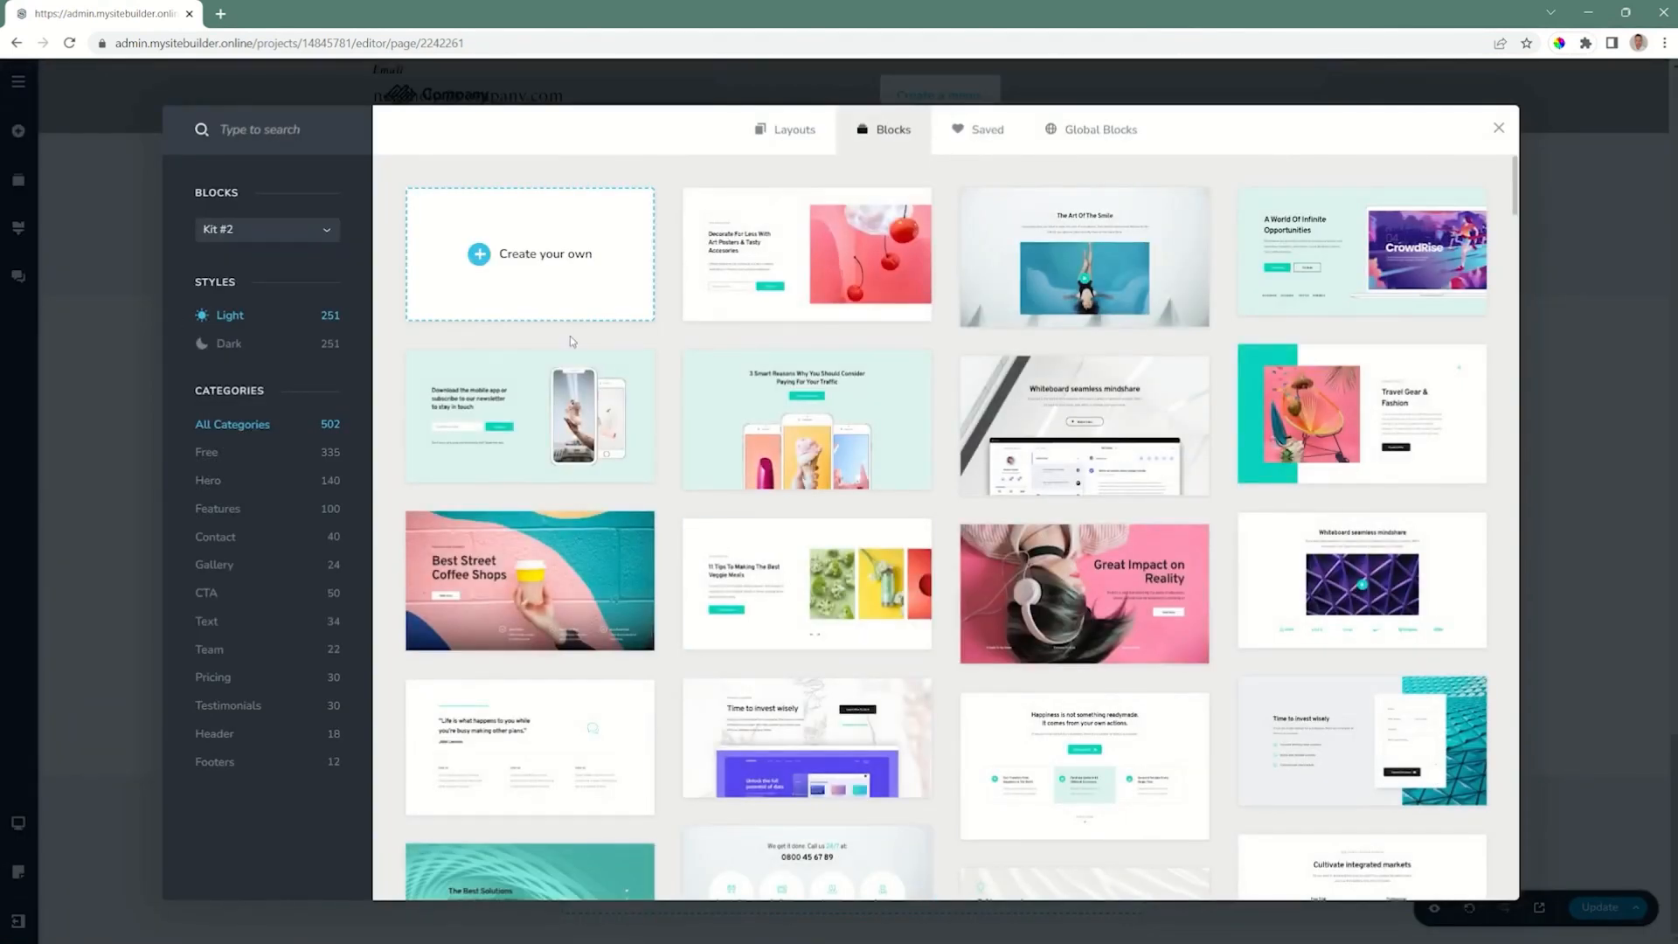
click(221, 765)
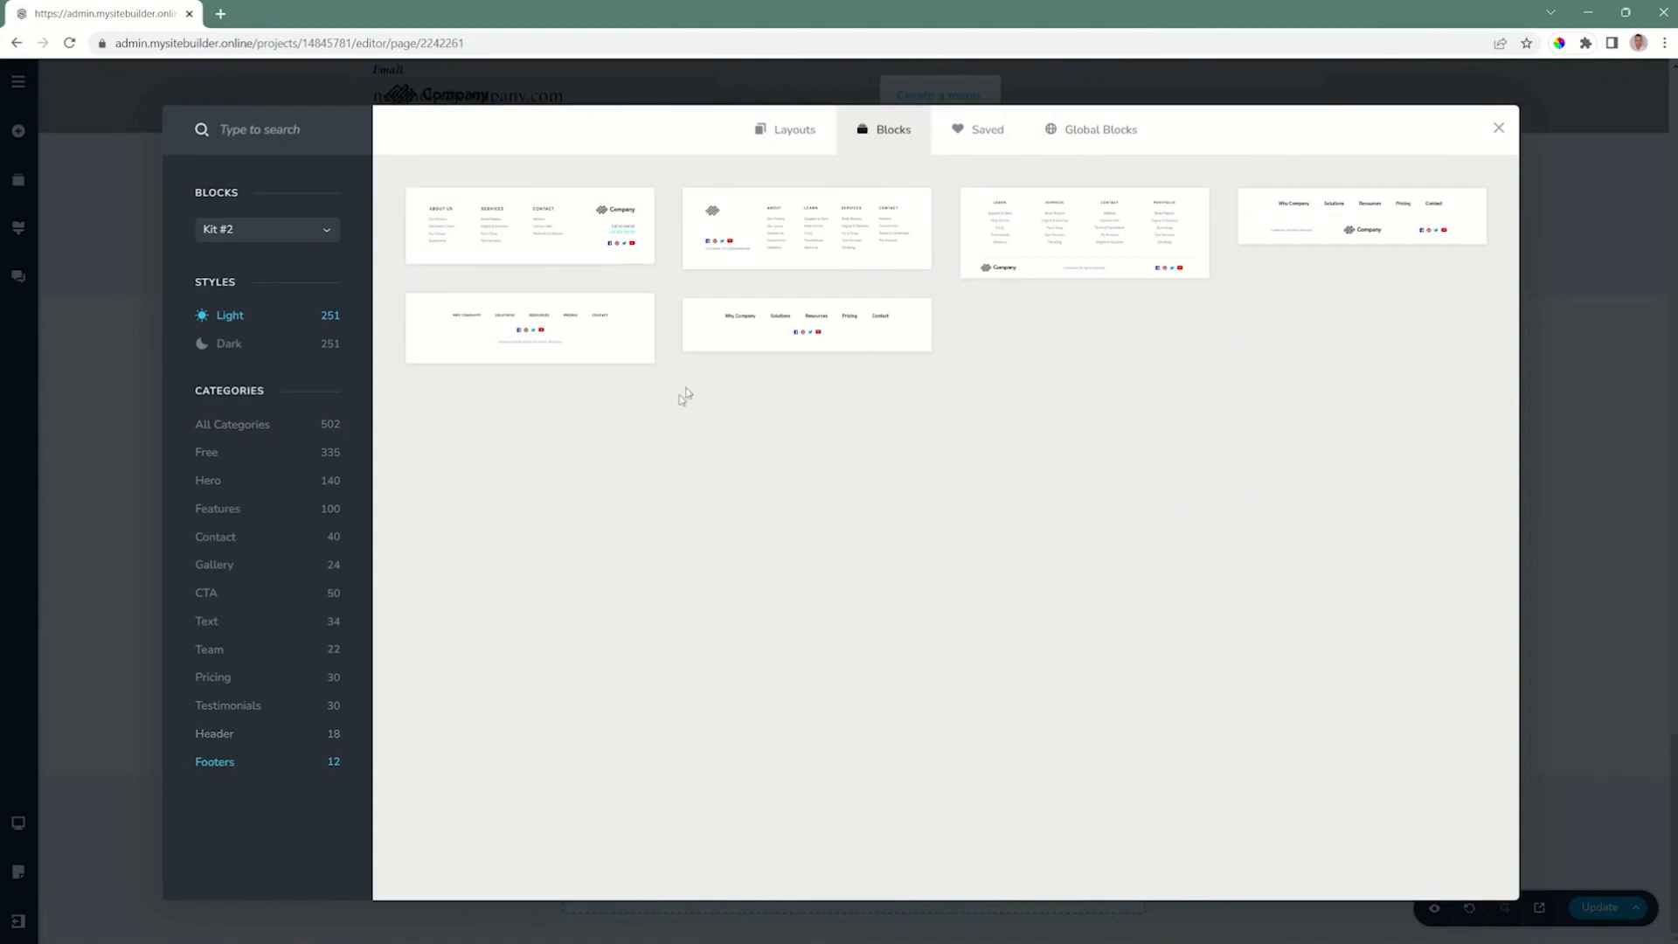
click(769, 329)
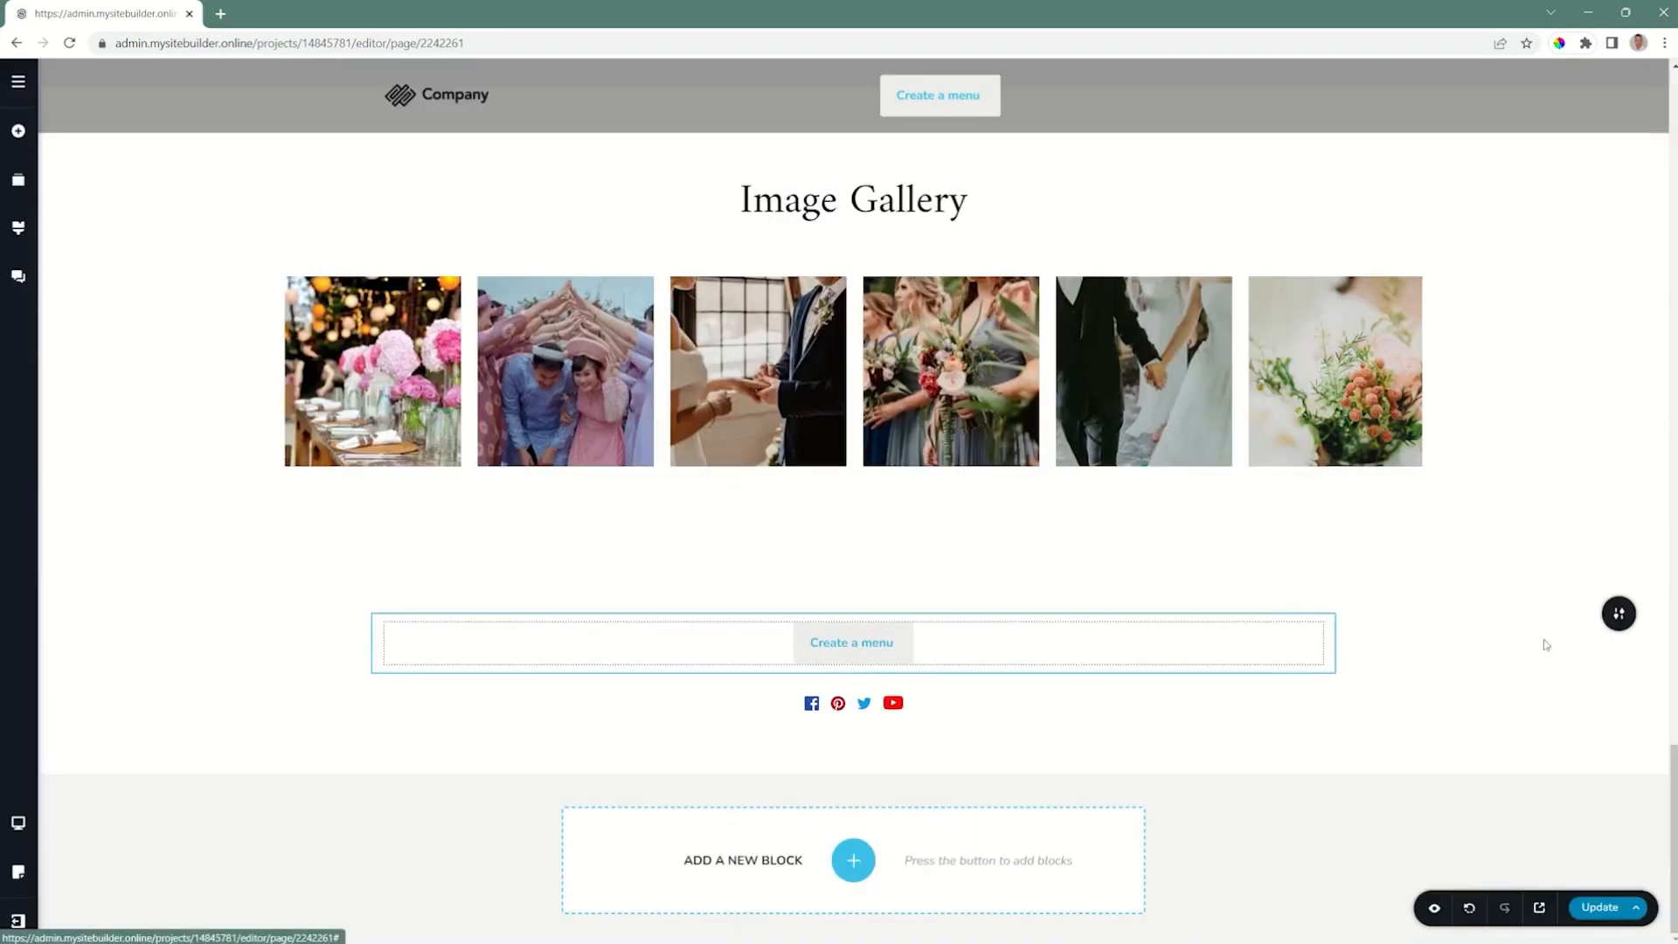
- Make the new footer block global, with a display condition that includes All
mouse_move(1619, 613)
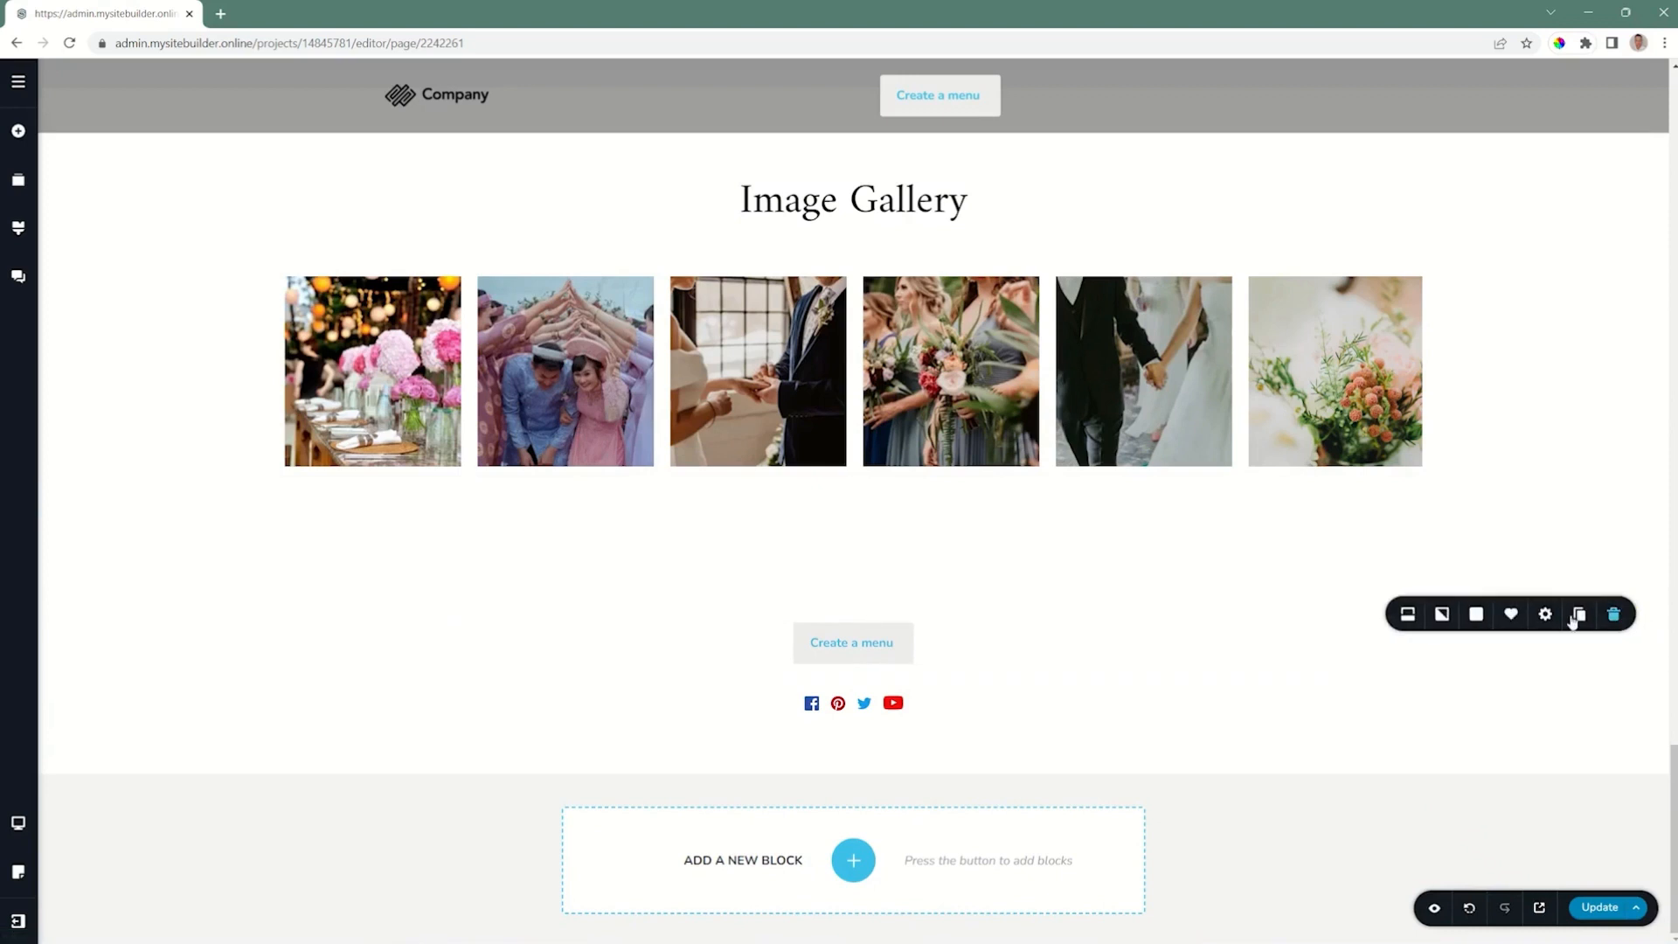
click(1407, 613)
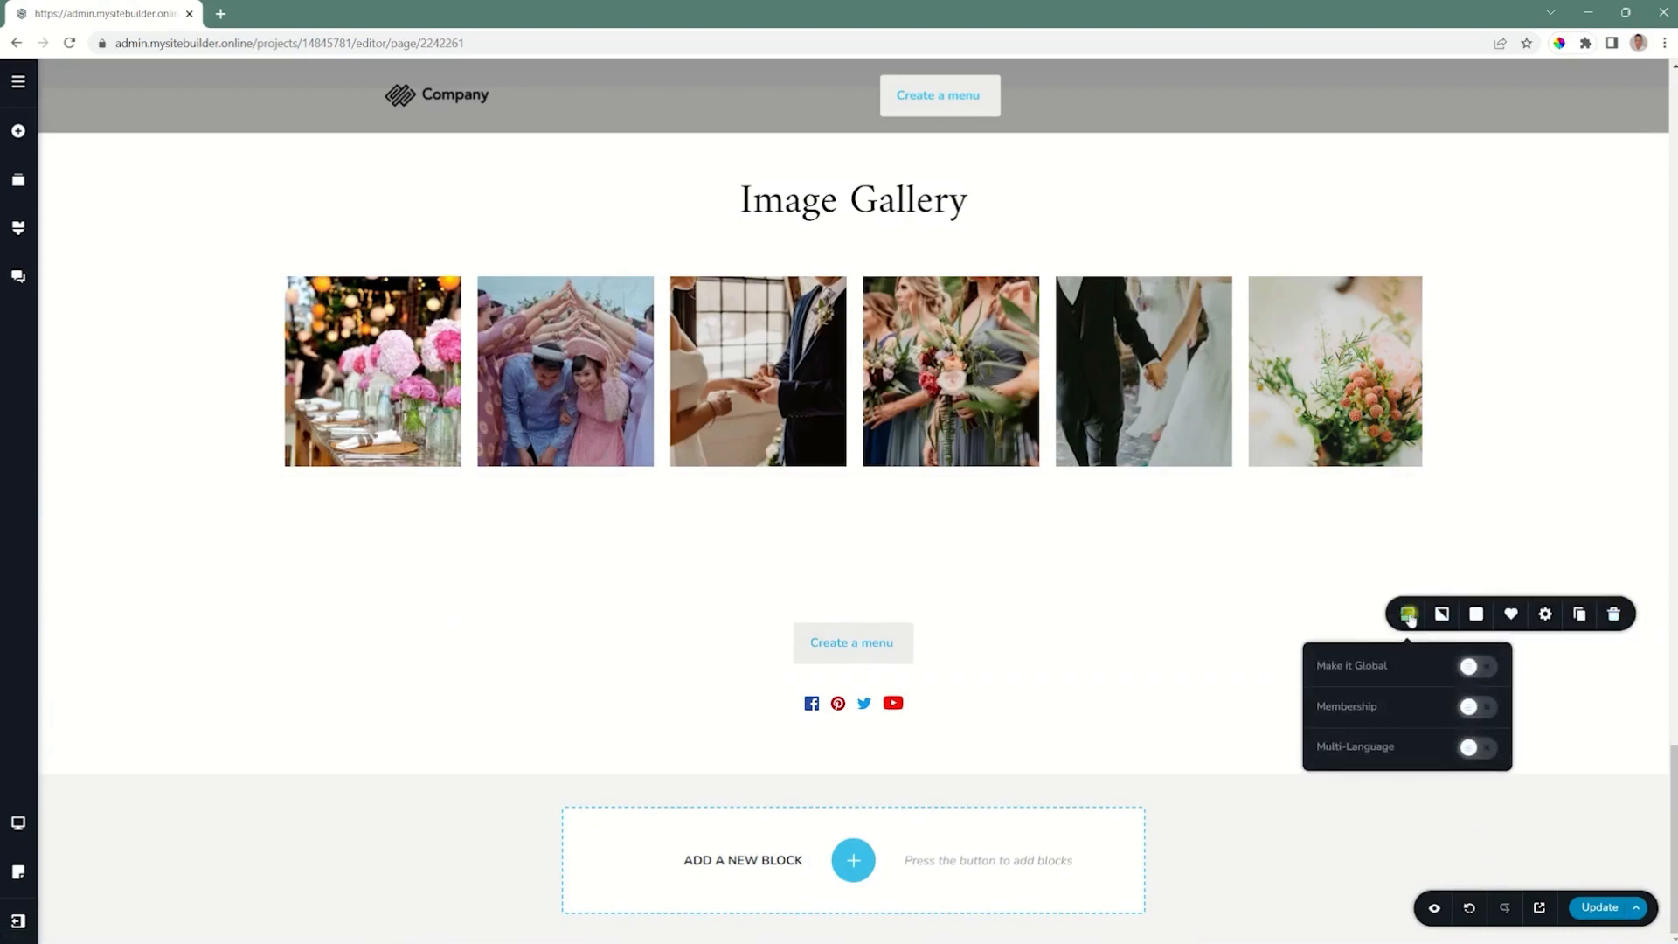
click(1483, 668)
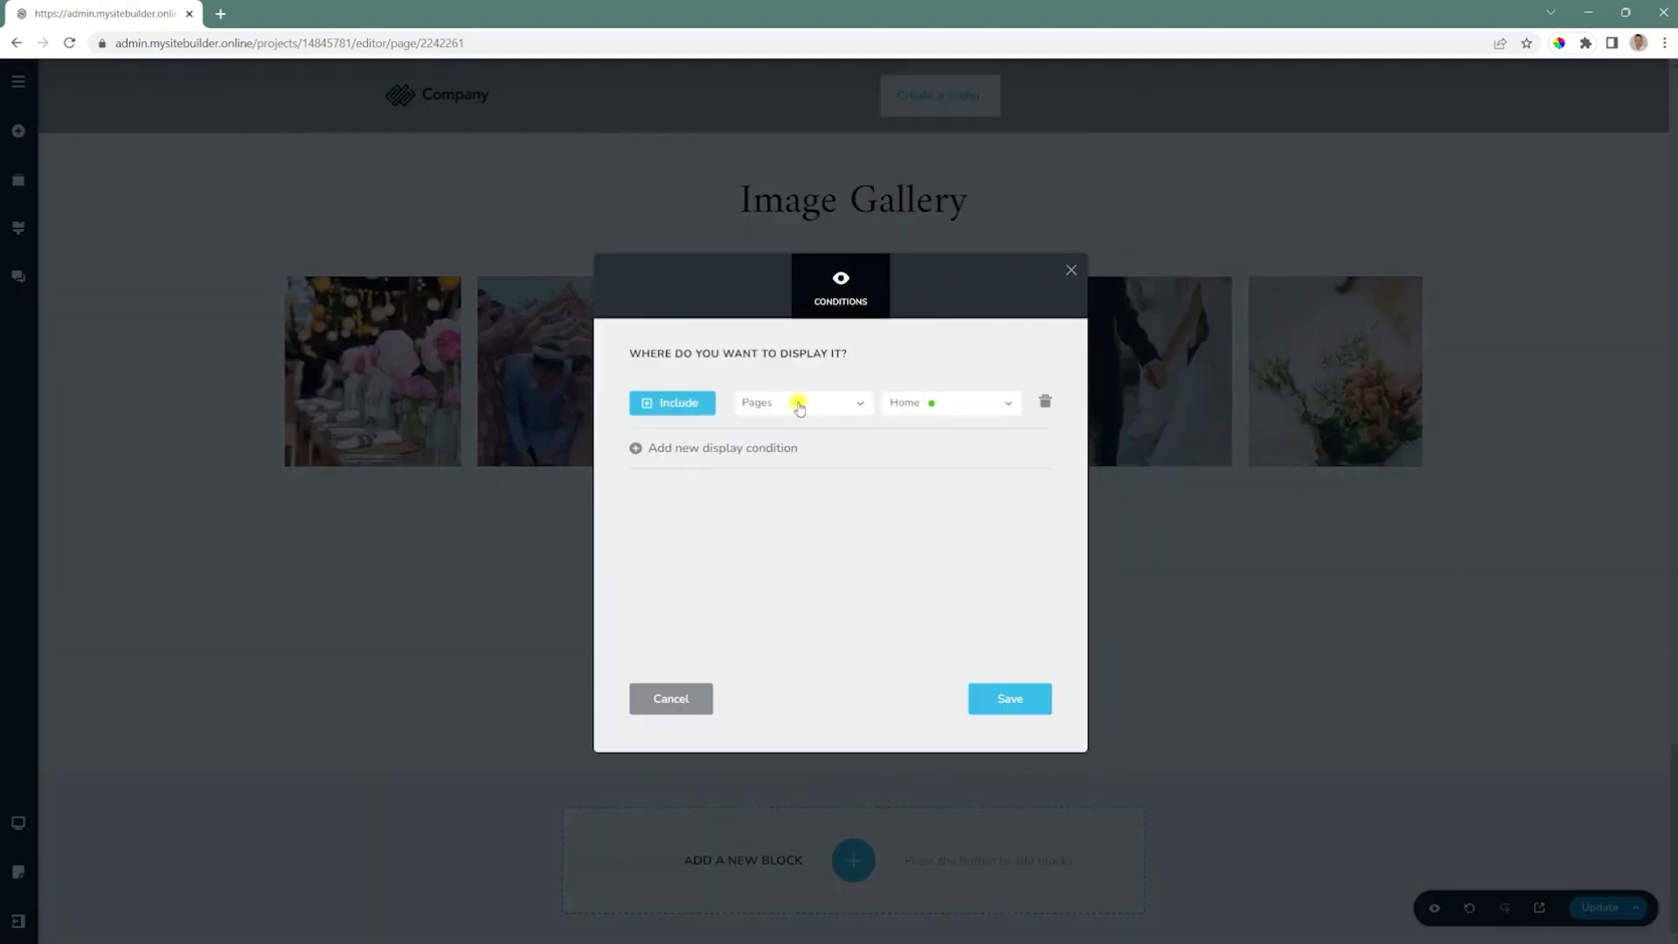
click(798, 407)
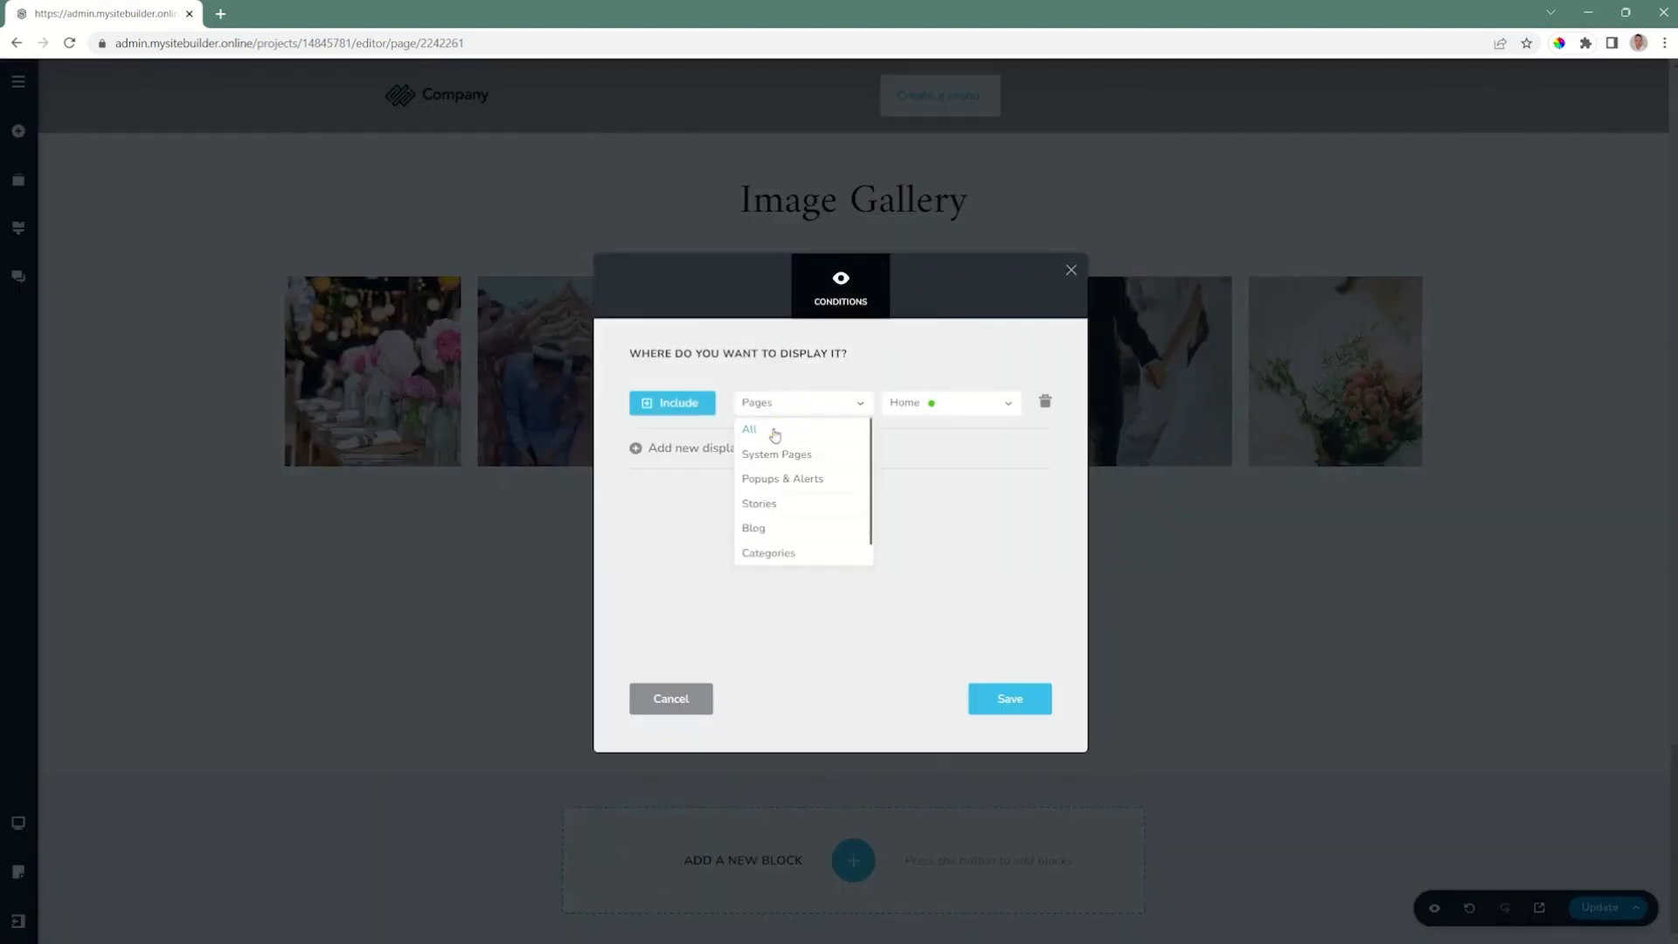
click(771, 429)
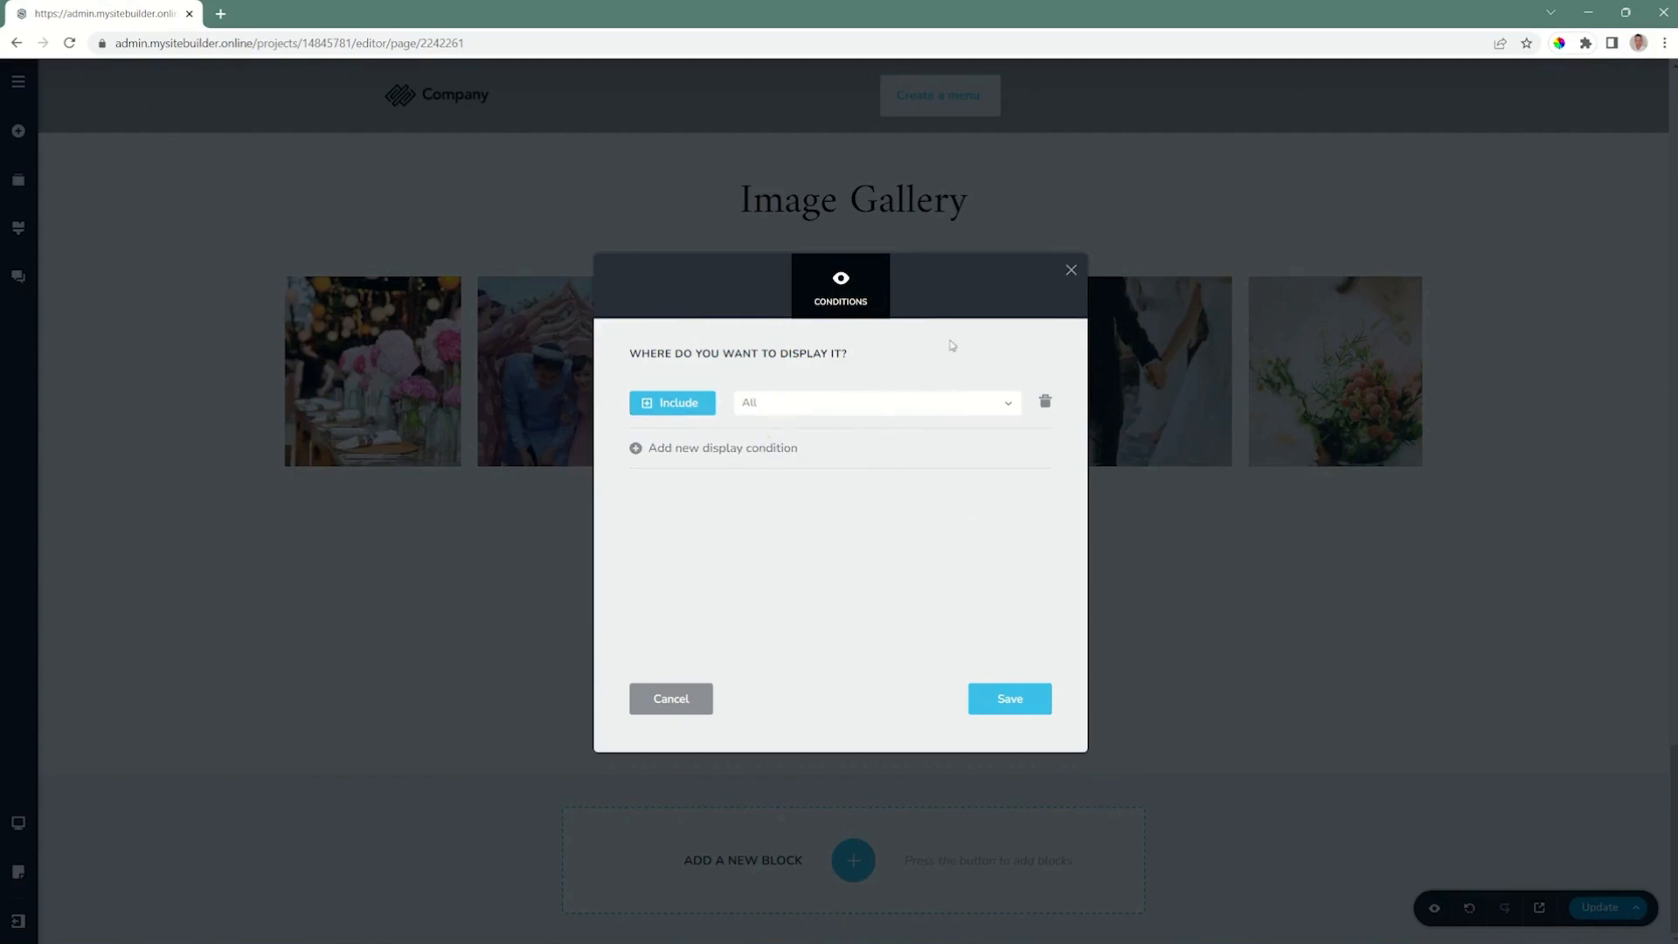
click(931, 416)
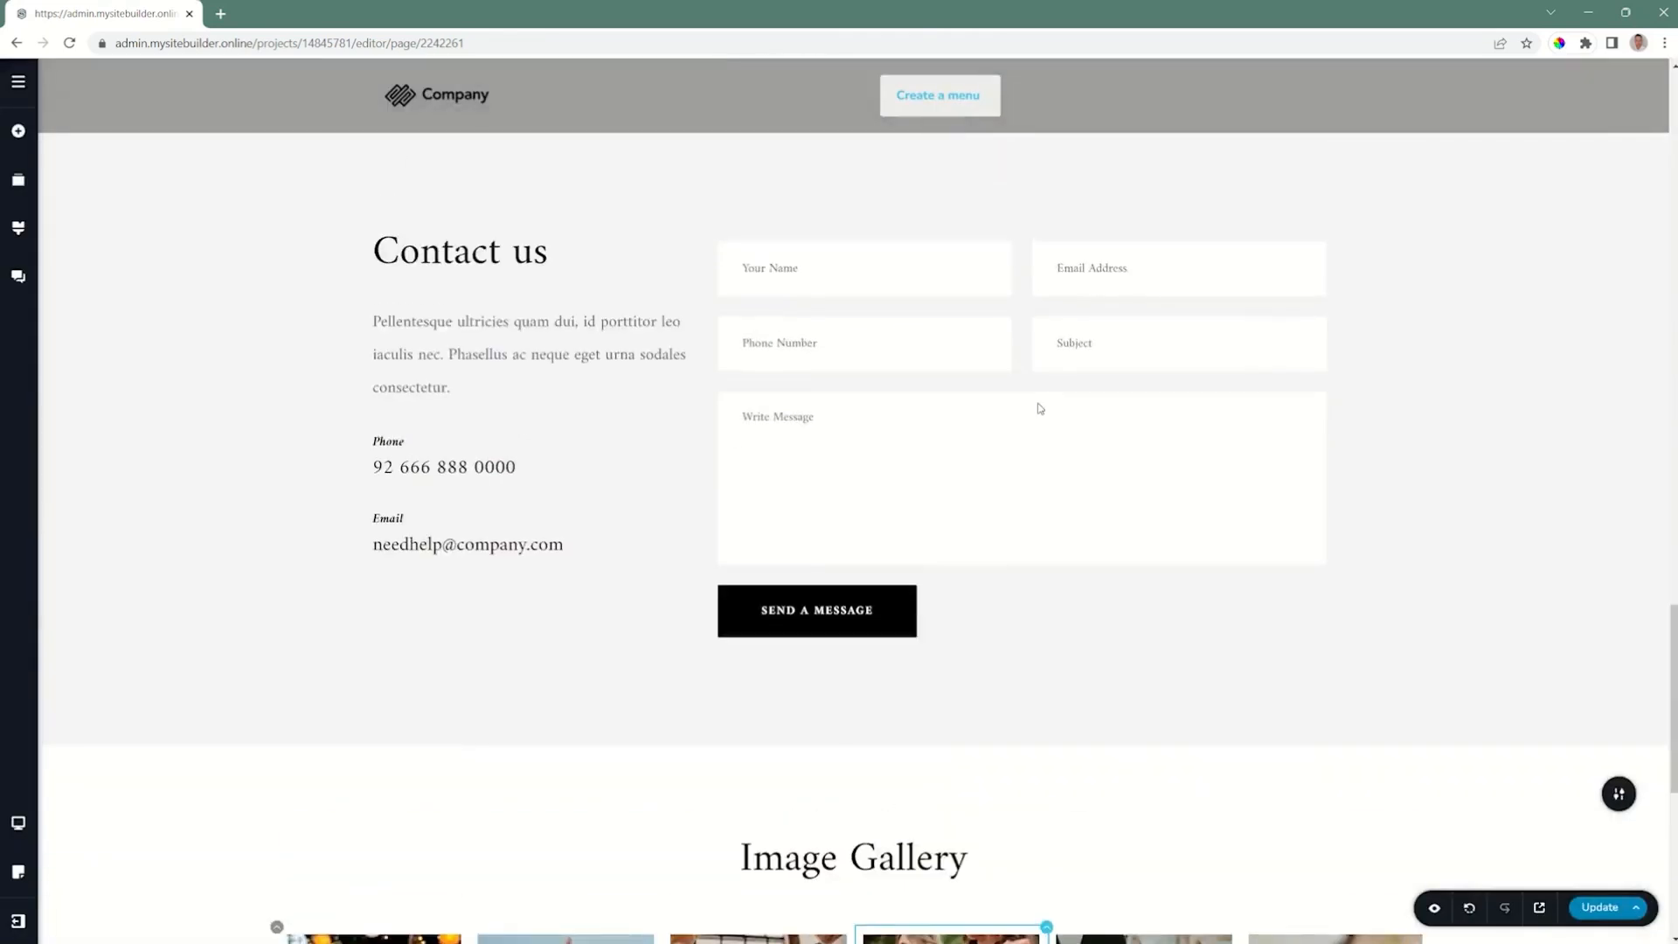
scroll(1039, 408, up, 10)
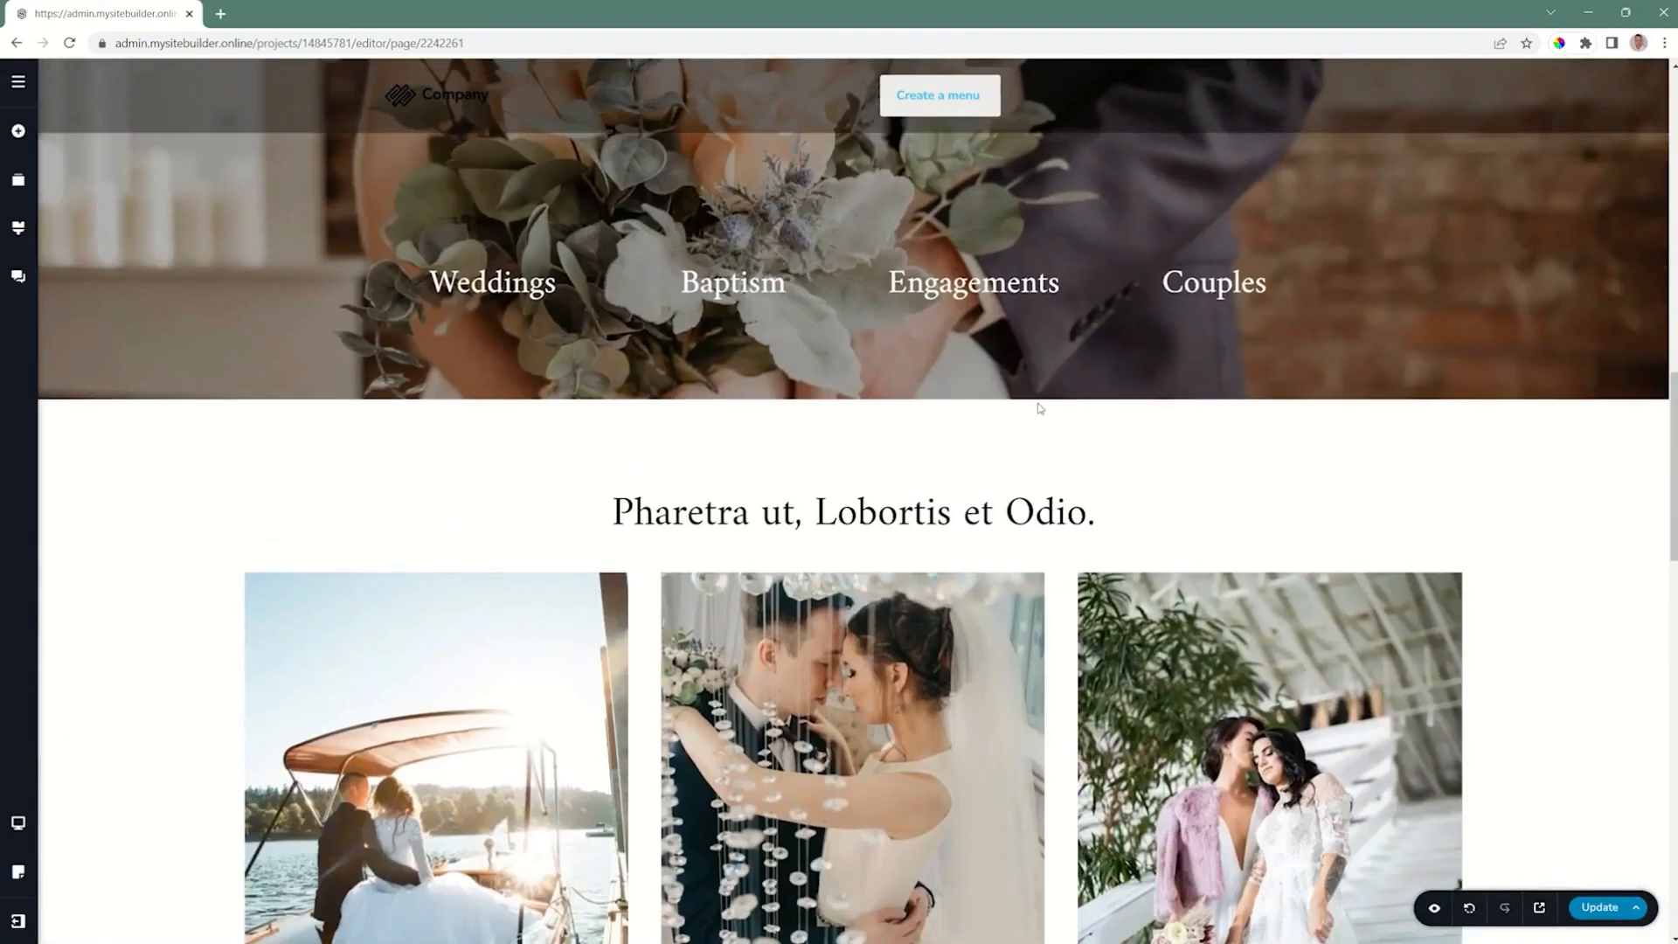
scroll(1040, 408, up, 12)
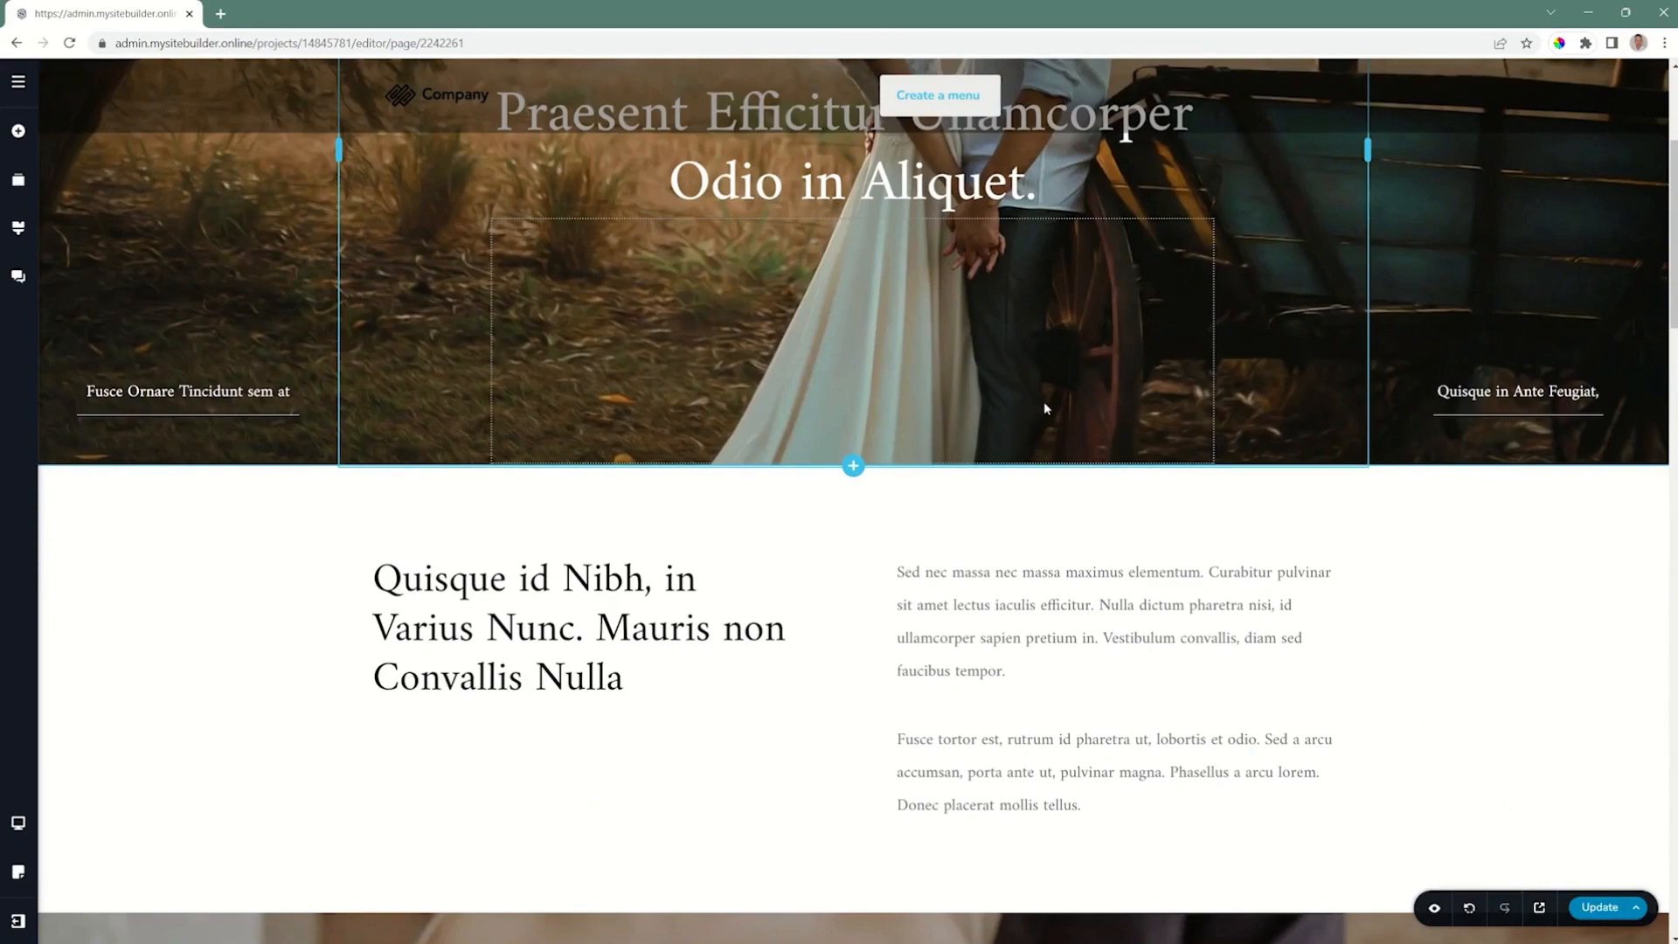
scroll(1043, 401, up, 4)
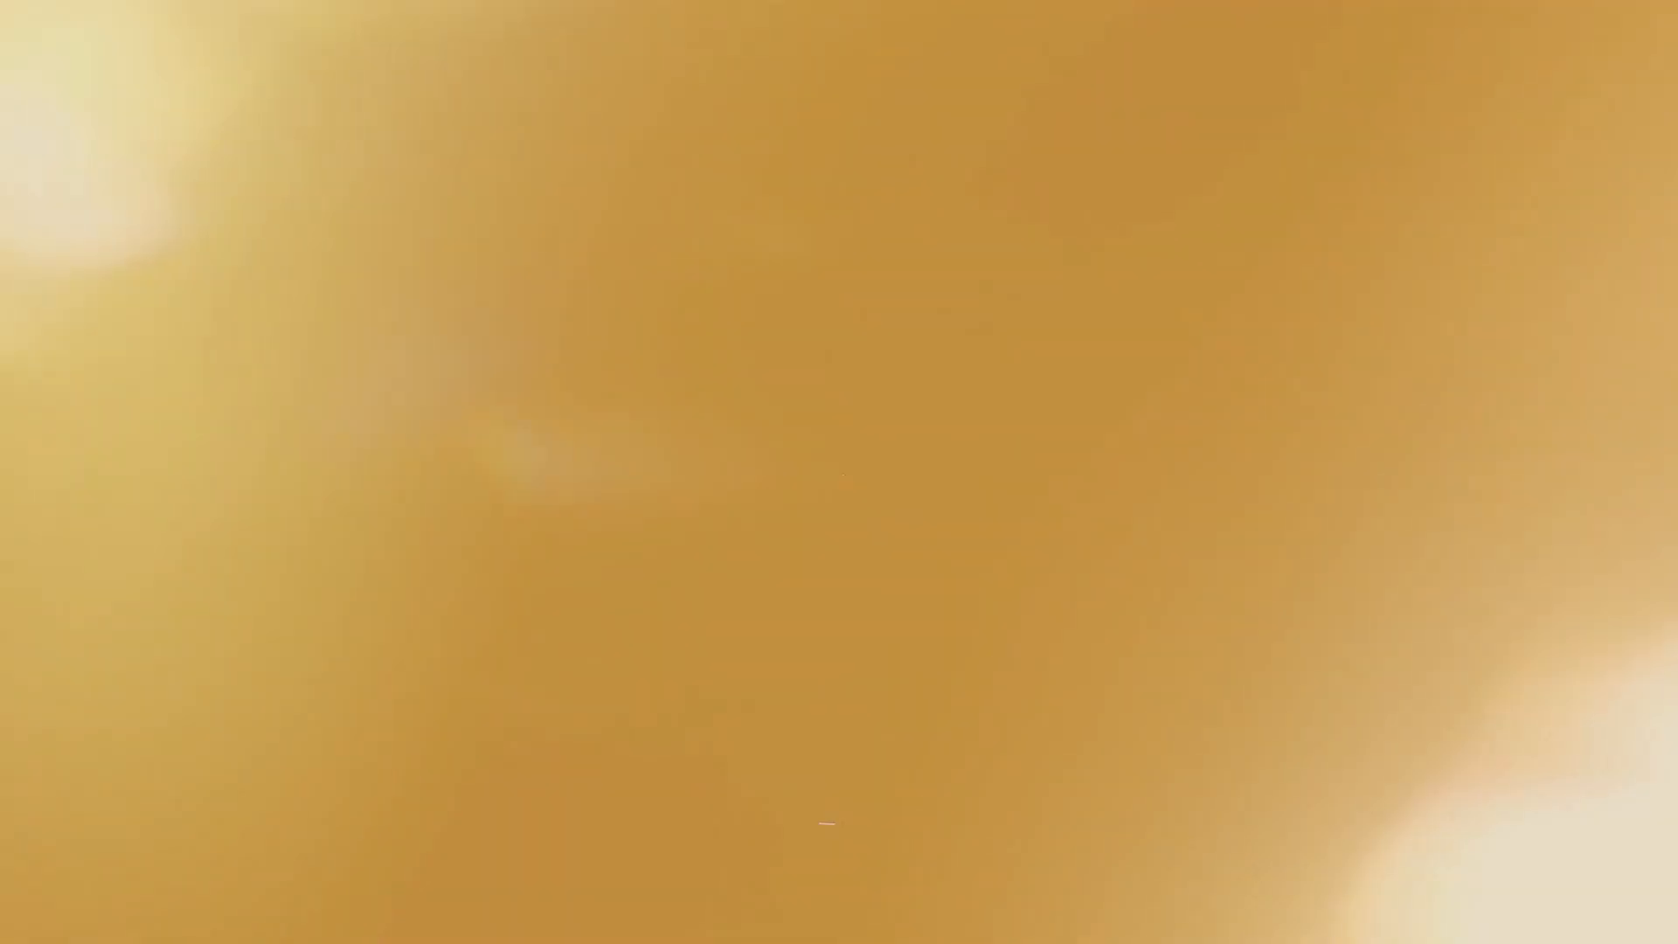